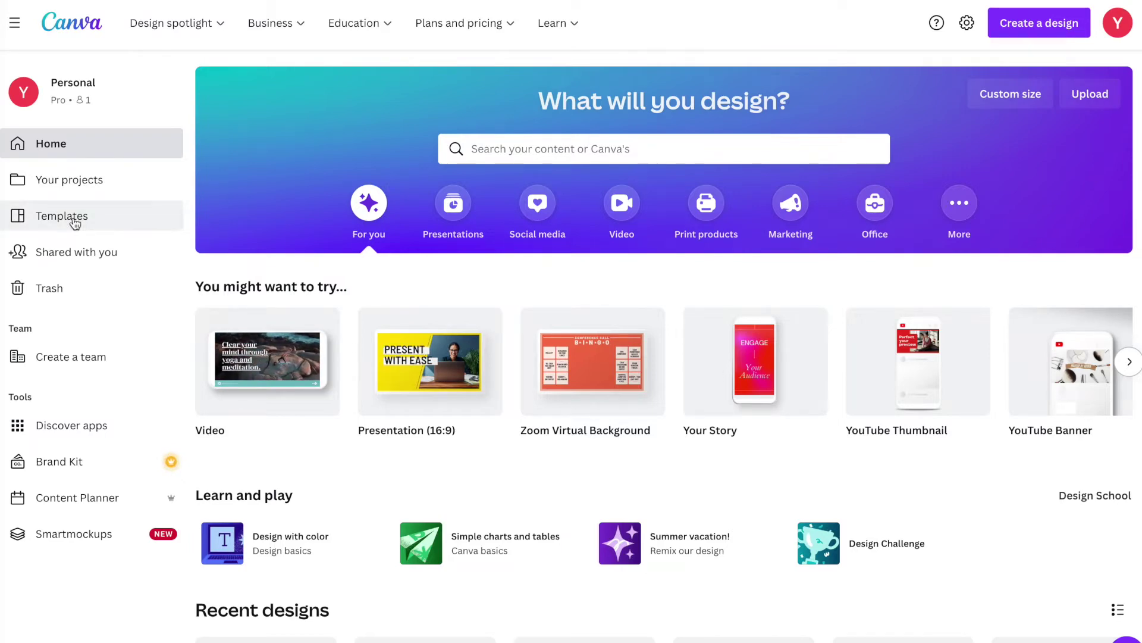
# Search the template library for 'email signatur' and list all 1,070 Email Signatures templates.
pyautogui.click(62, 216)
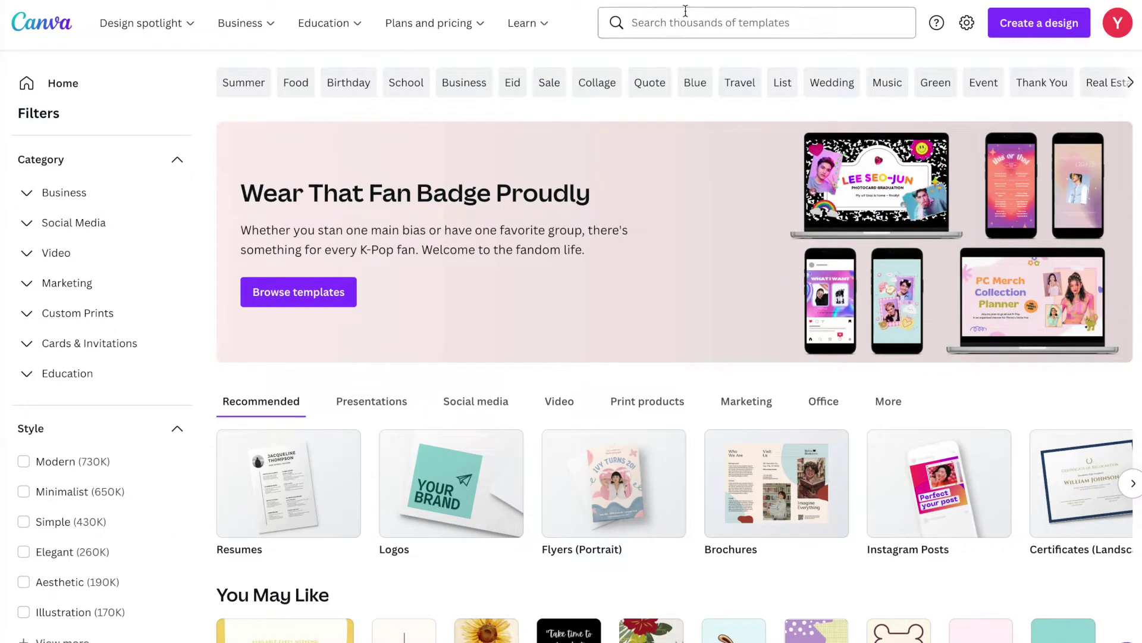
pyautogui.click(670, 23)
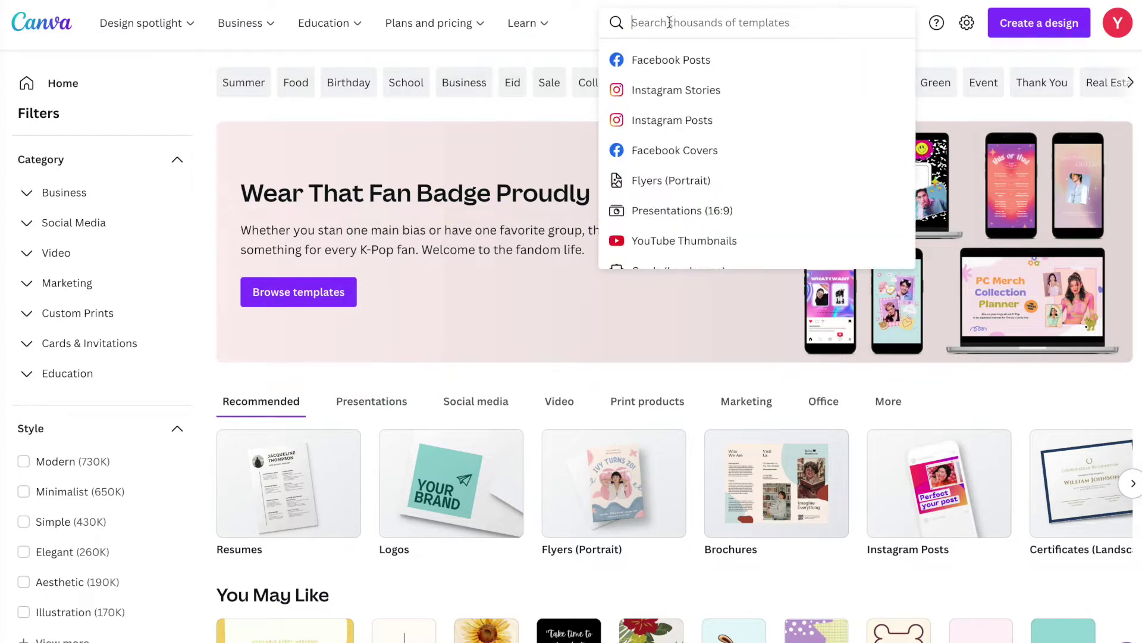
pyautogui.write('email')
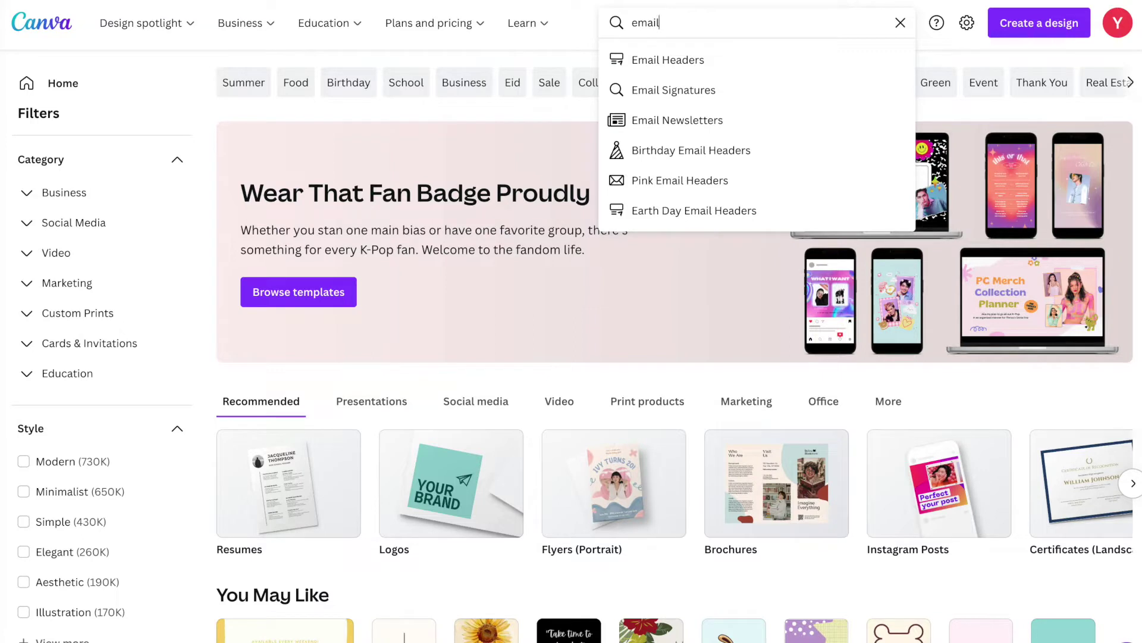
pyautogui.write(' signatur')
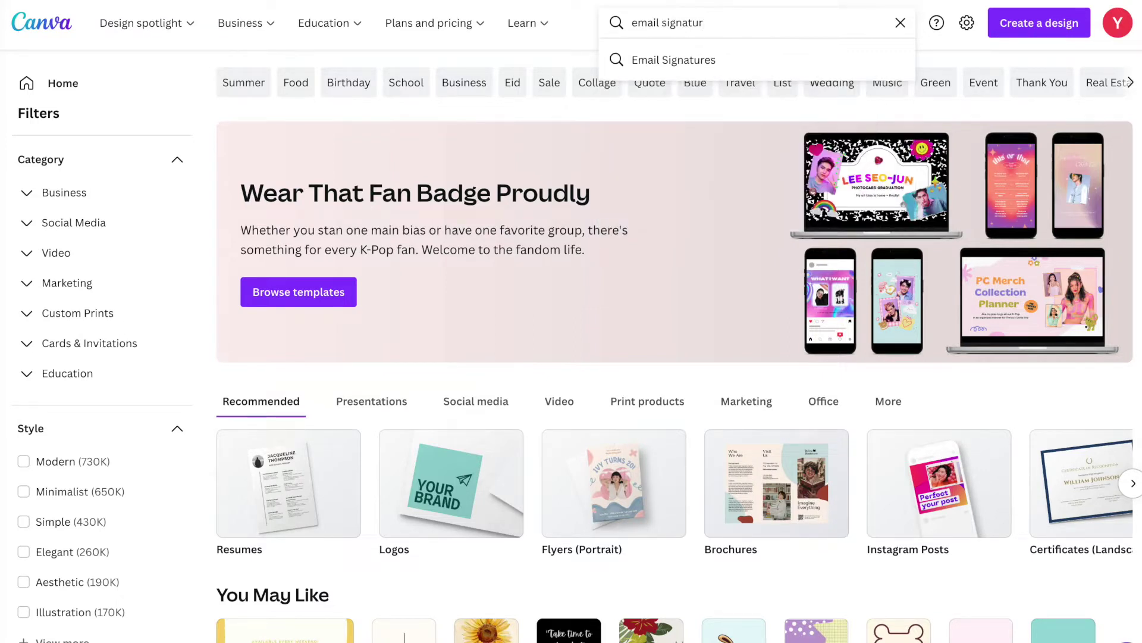
pyautogui.click(666, 62)
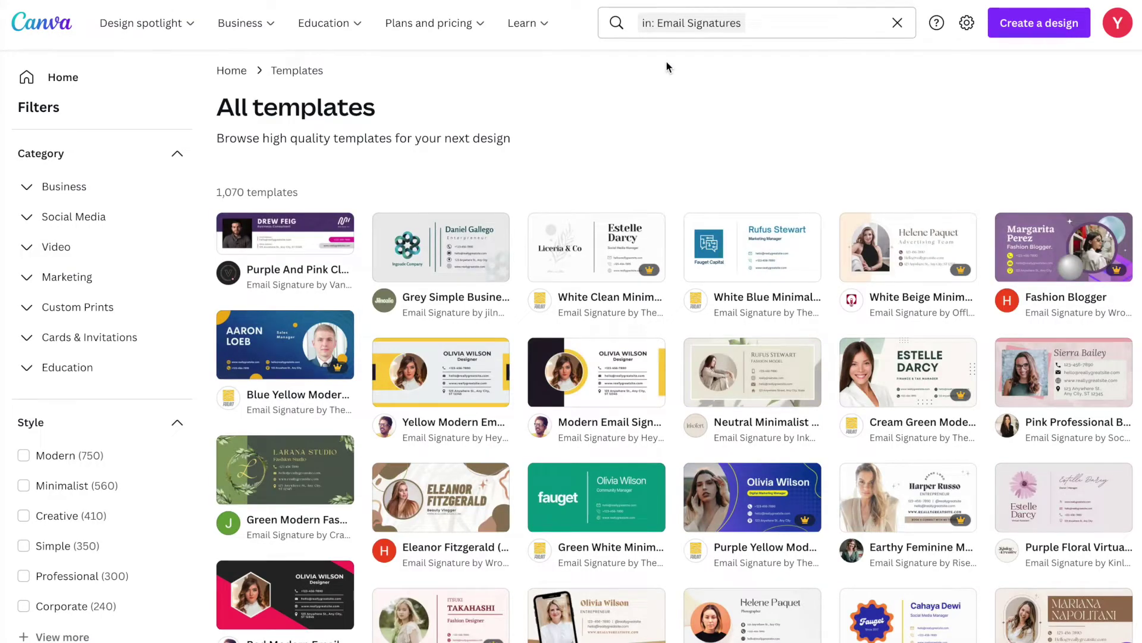
pyautogui.scroll(-2, 667, 160)
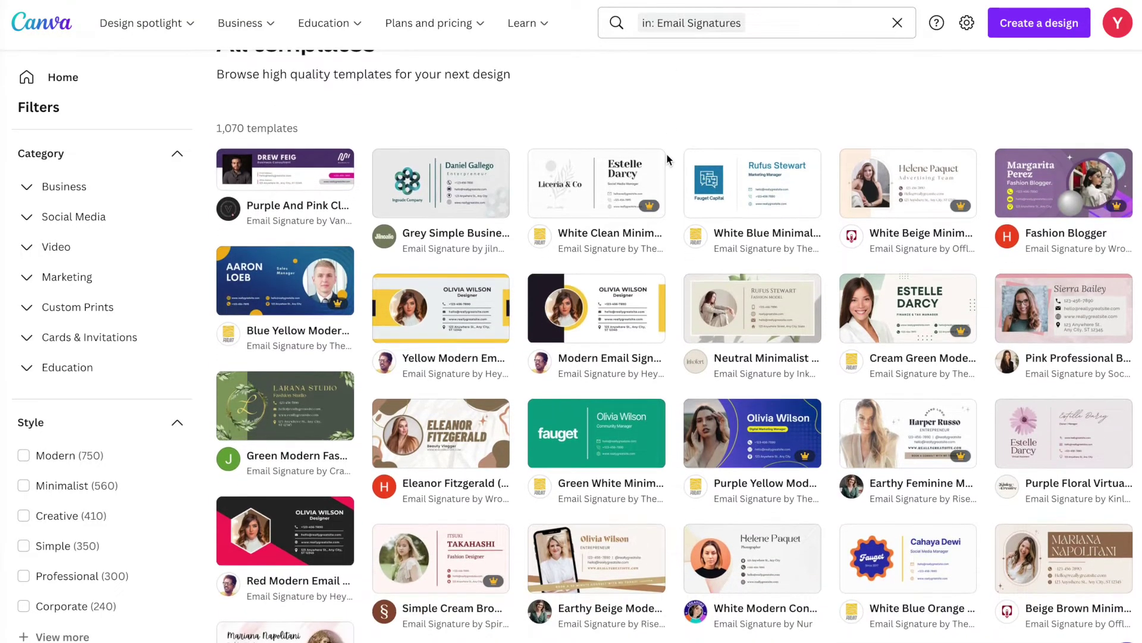
pyautogui.scroll(-1, 667, 160)
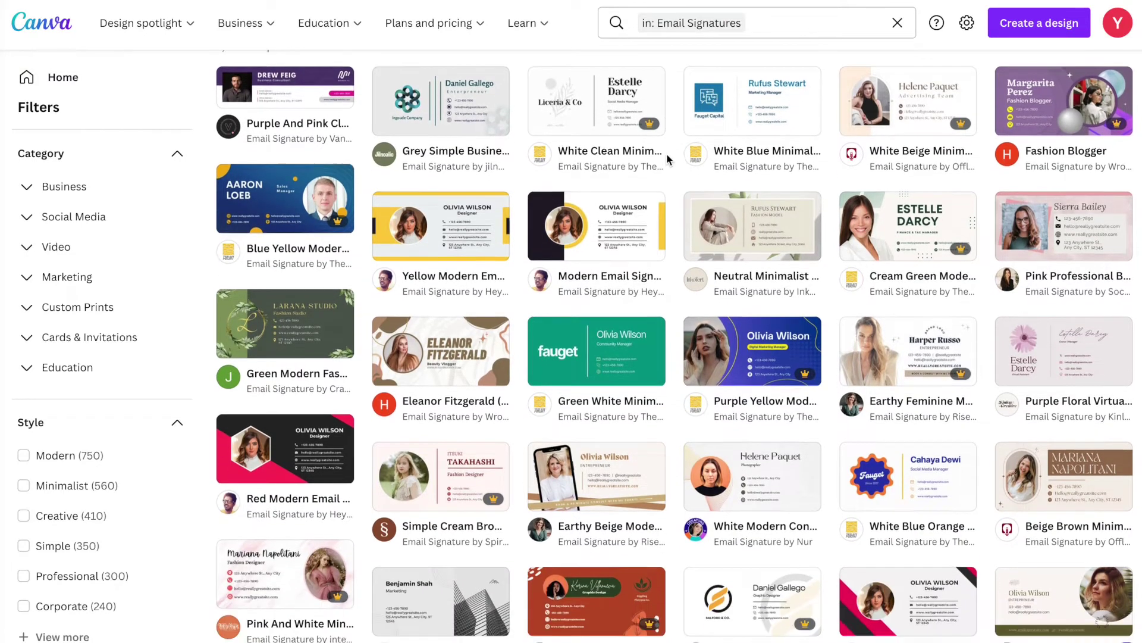
pyautogui.scroll(-1, 667, 160)
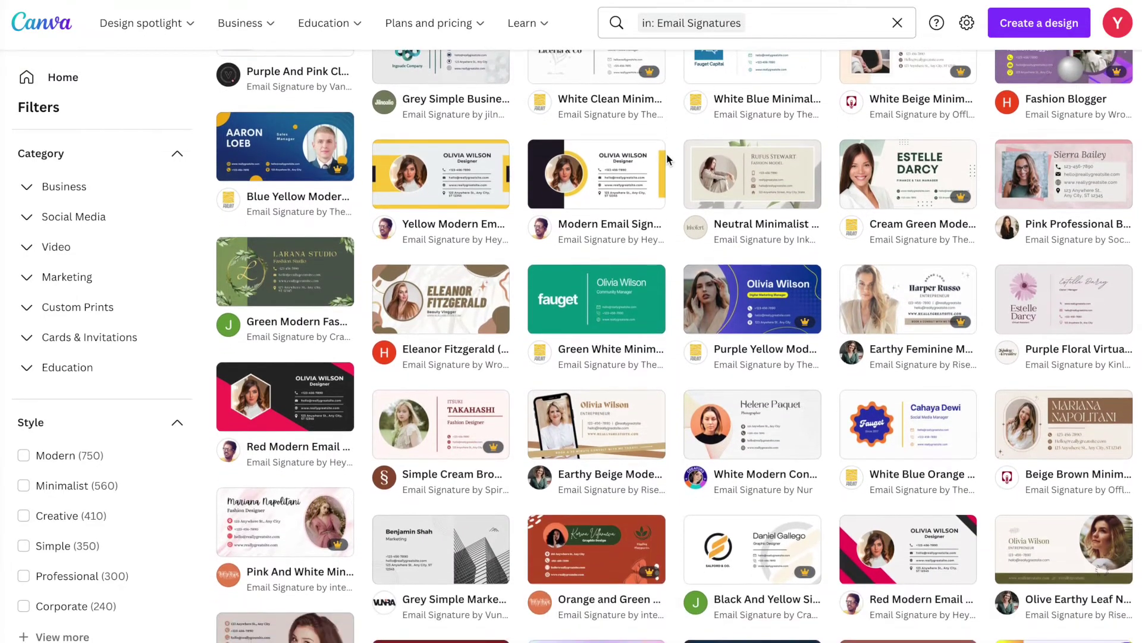
pyautogui.scroll(-1, 667, 159)
pyautogui.scroll(-1, 667, 159)
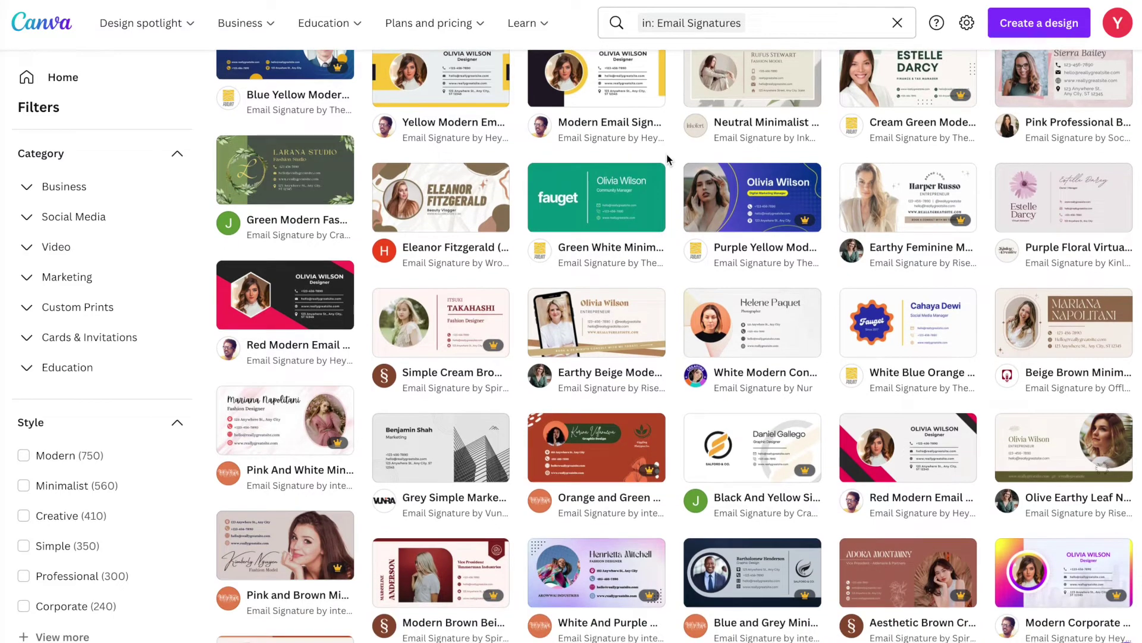
pyautogui.scroll(-1, 667, 159)
pyautogui.scroll(-1, 667, 160)
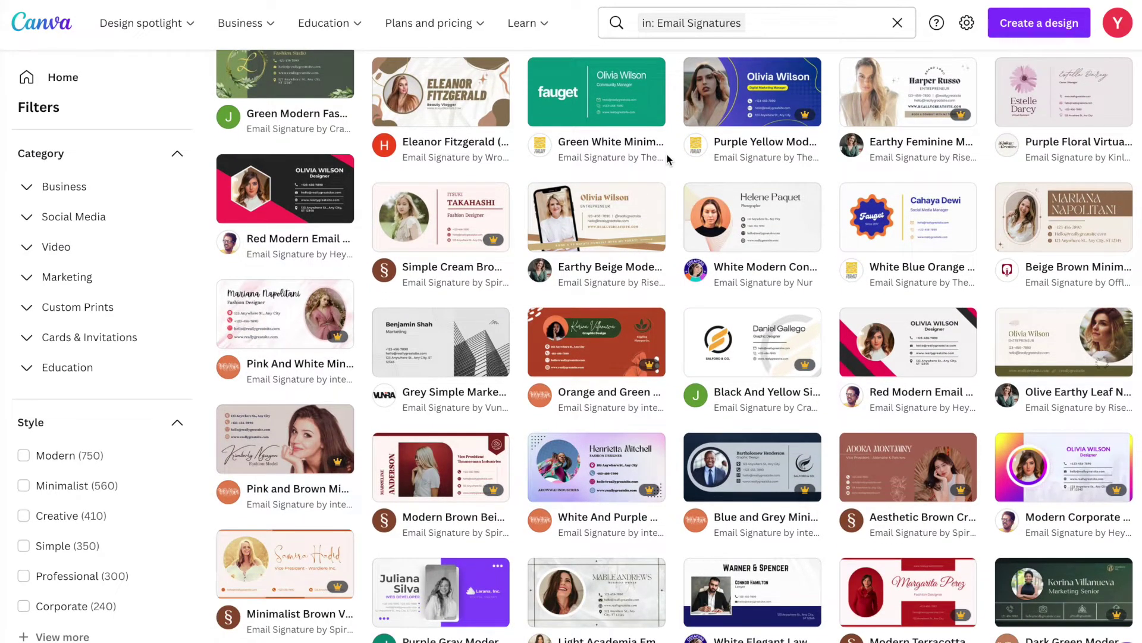
pyautogui.scroll(-1, 667, 159)
pyautogui.scroll(-3, 667, 159)
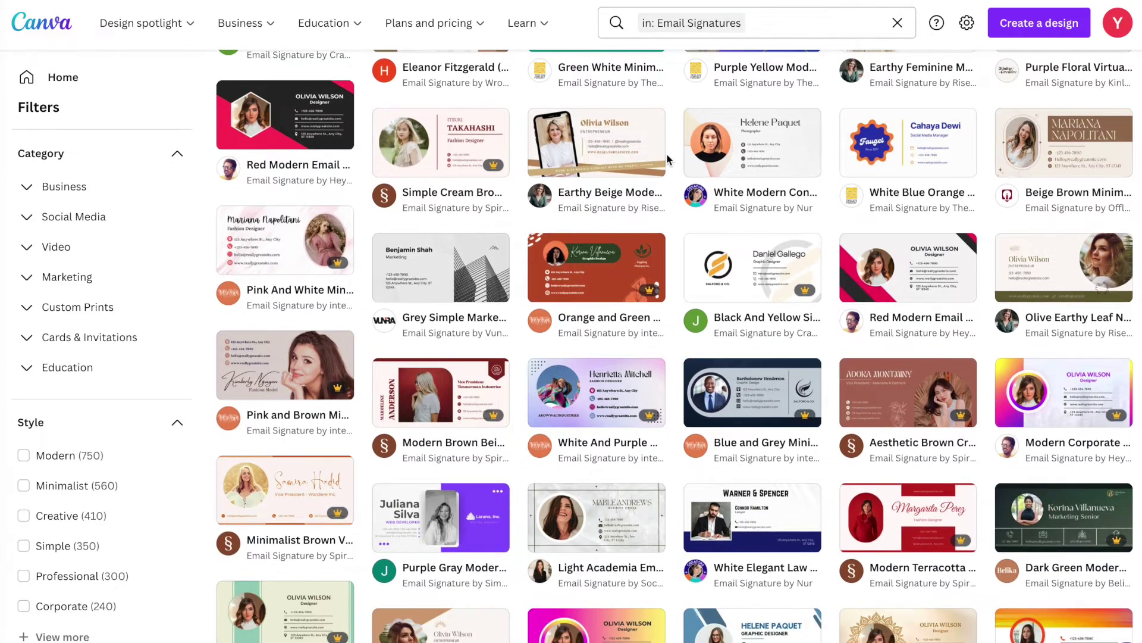
pyautogui.scroll(-1, 667, 160)
pyautogui.scroll(-1, 667, 159)
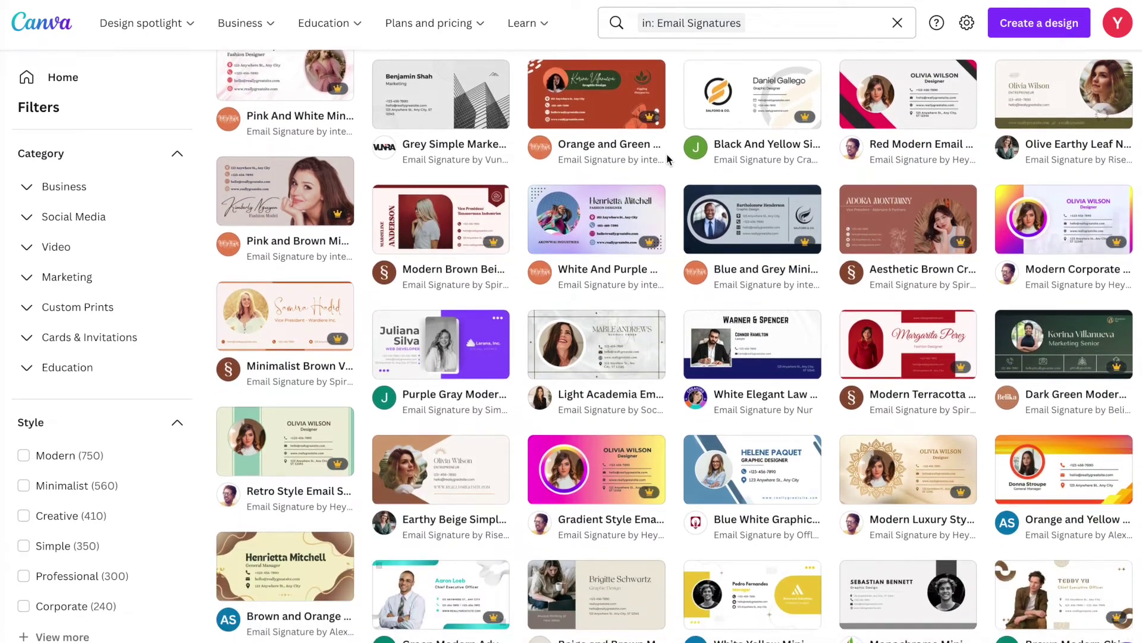
pyautogui.scroll(-3, 667, 159)
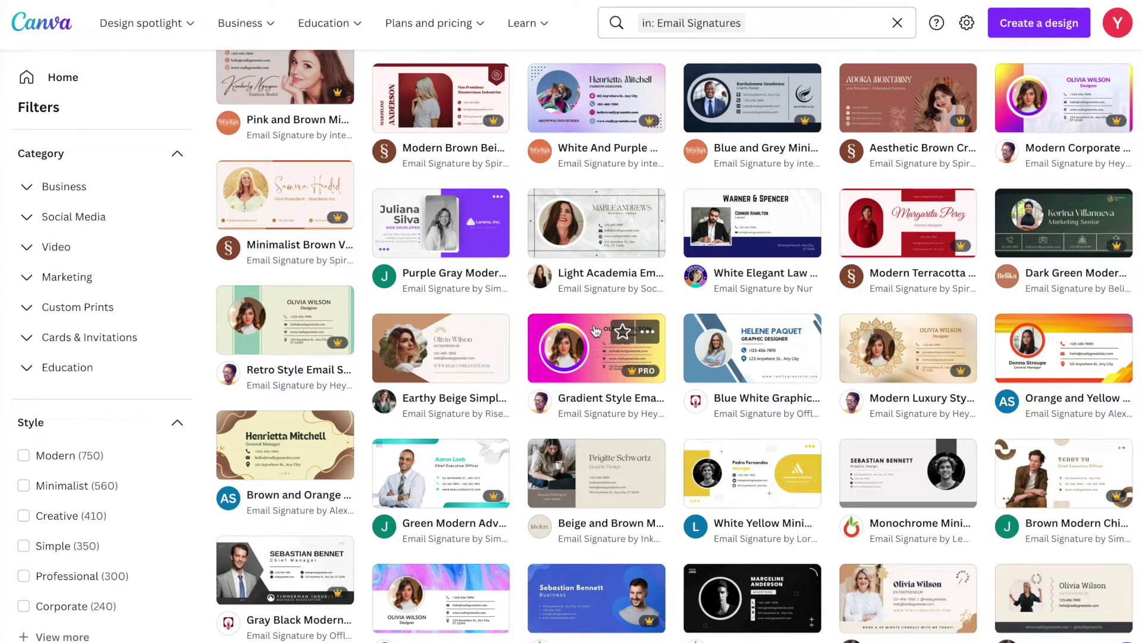
# Preview the Gradient Style template, then switch to the yellow orange-gradient signature template.
pyautogui.click(596, 331)
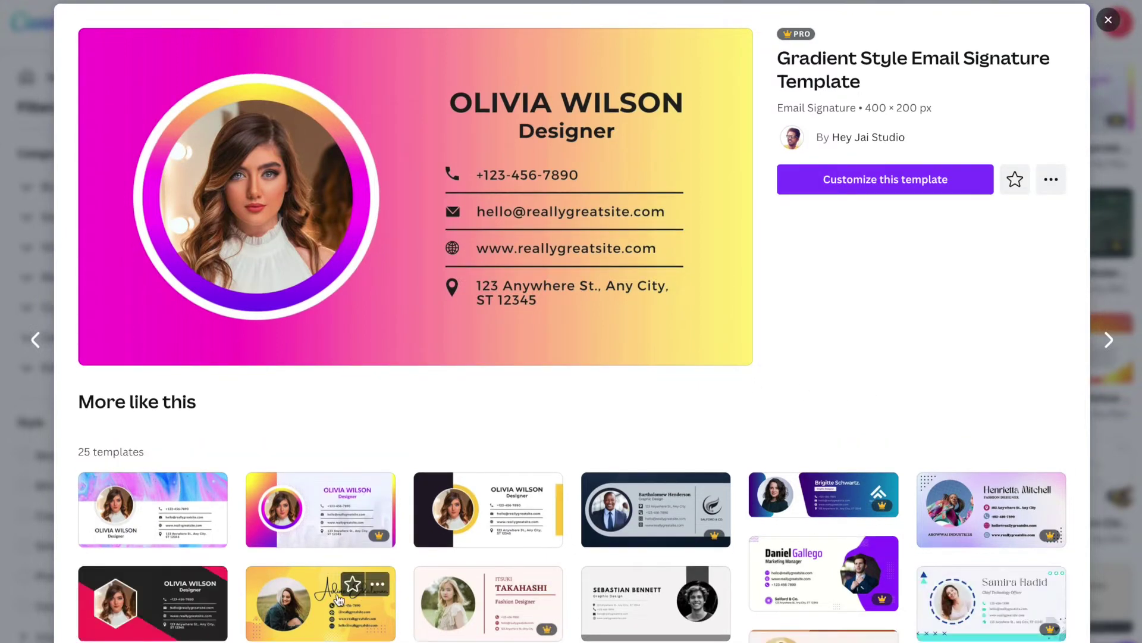
pyautogui.scroll(-1, 338, 599)
pyautogui.scroll(-3, 338, 599)
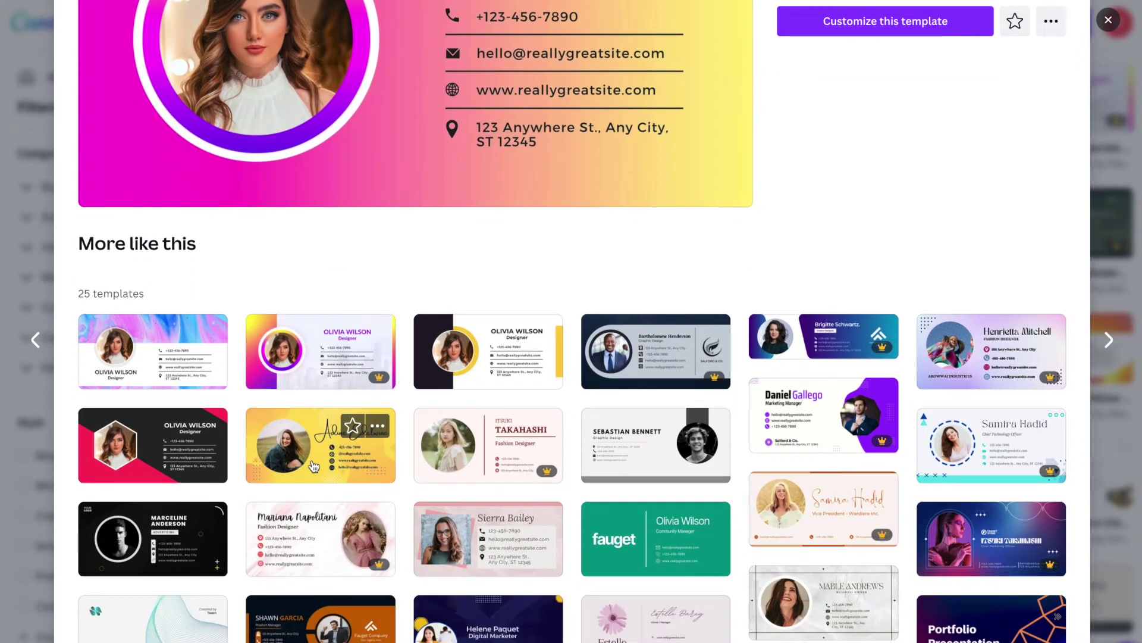
pyautogui.click(313, 466)
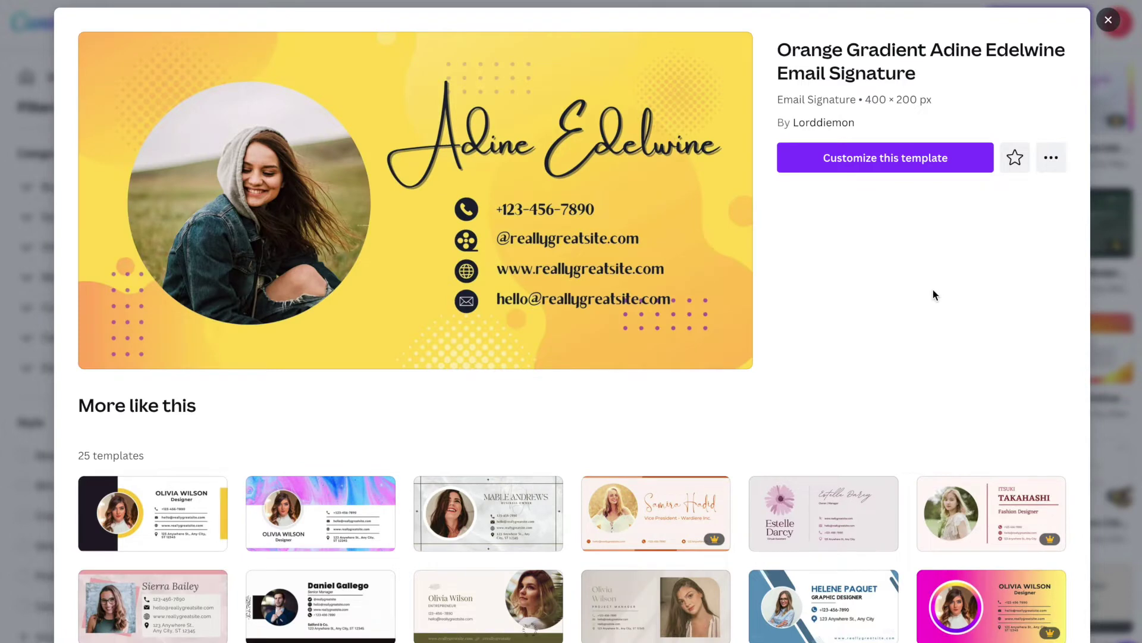
pyautogui.click(877, 164)
# Open the orange-gradient template in the editor and overwrite the placeholder name with the user's name.
pyautogui.click(891, 164)
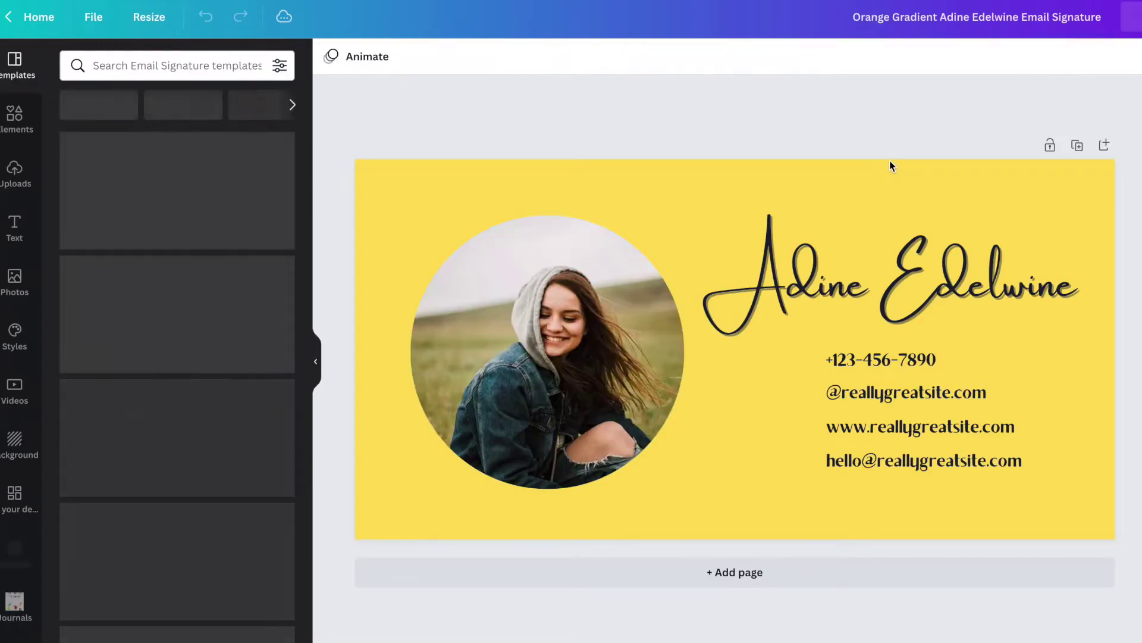
pyautogui.doubleClick(830, 277)
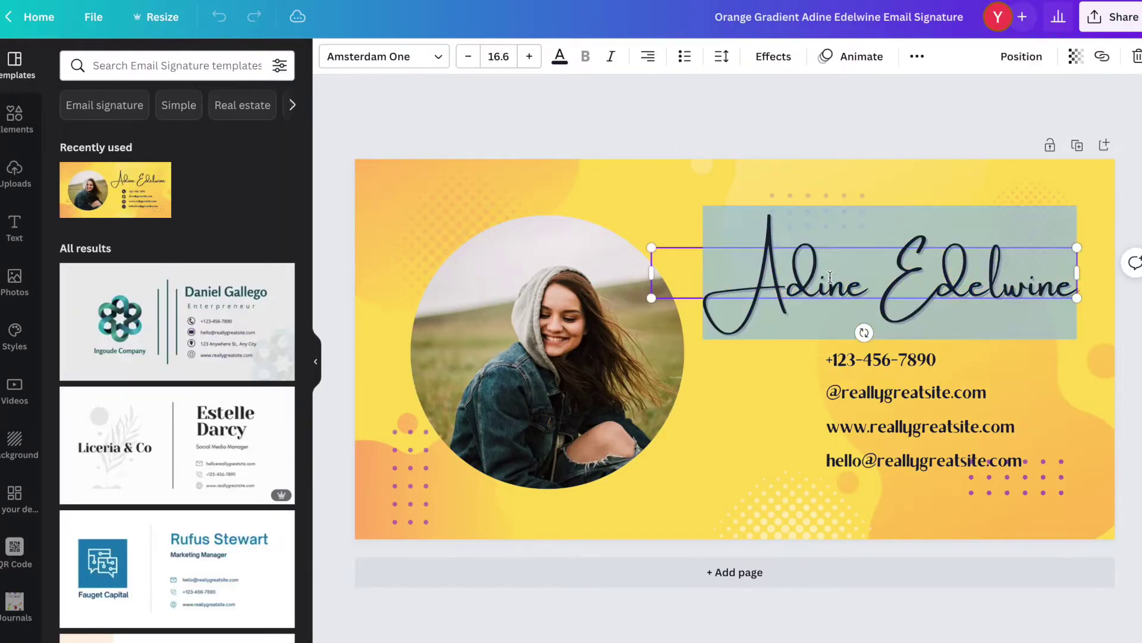
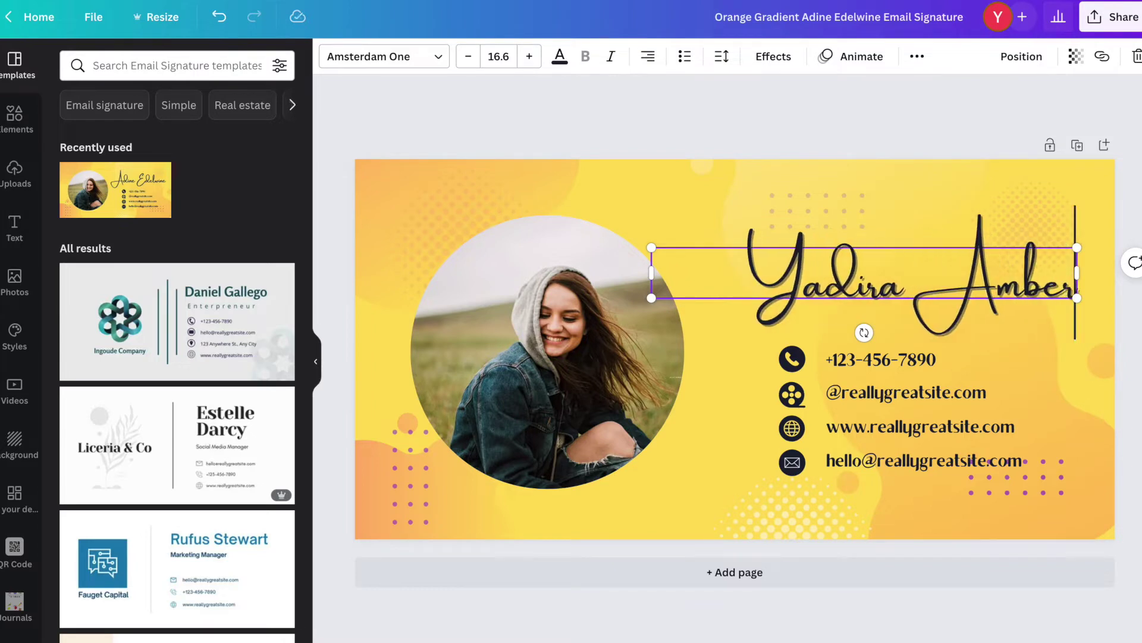
# Replace the handle's placeholder text with the user's own handle and drop the trailing .com.
pyautogui.doubleClick(856, 395)
pyautogui.click(856, 396)
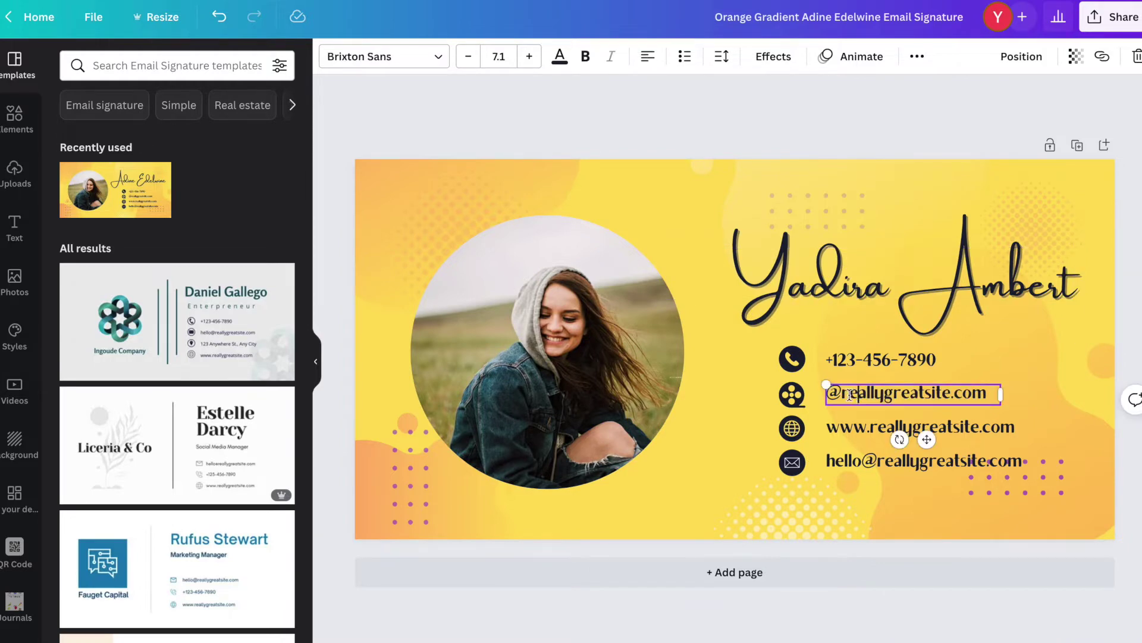
pyautogui.moveTo(842, 395); pyautogui.dragTo(950, 395)
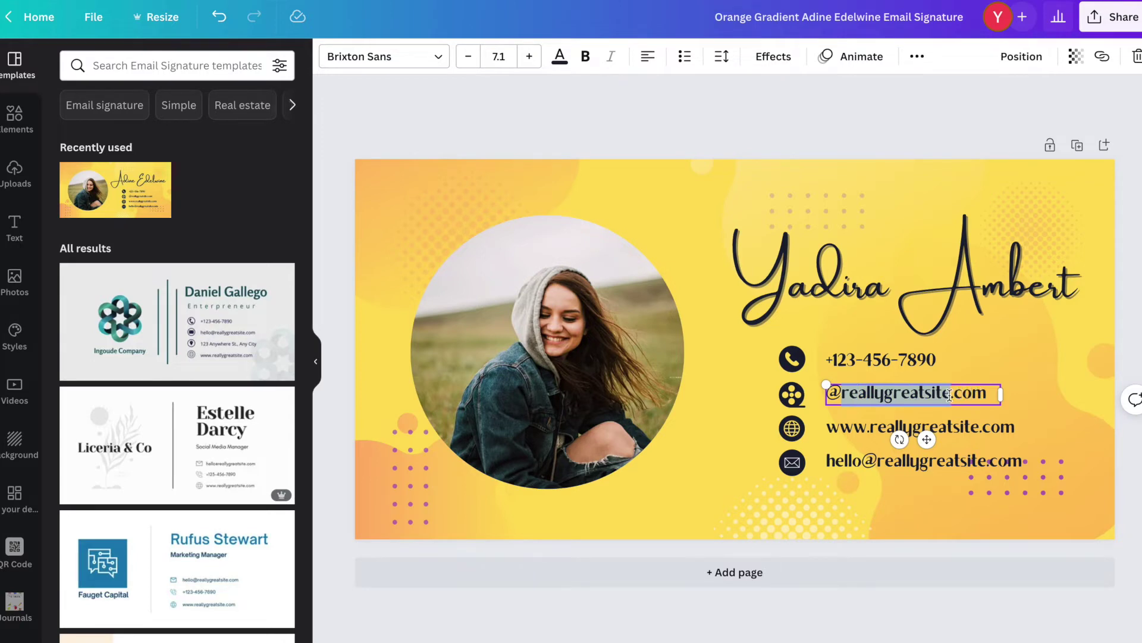
pyautogui.write('abc')
pyautogui.press('Left')
pyautogui.press('BackSpace')
pyautogui.press('BackSpace')
pyautogui.write('clu')
pyautogui.write('bdelas')
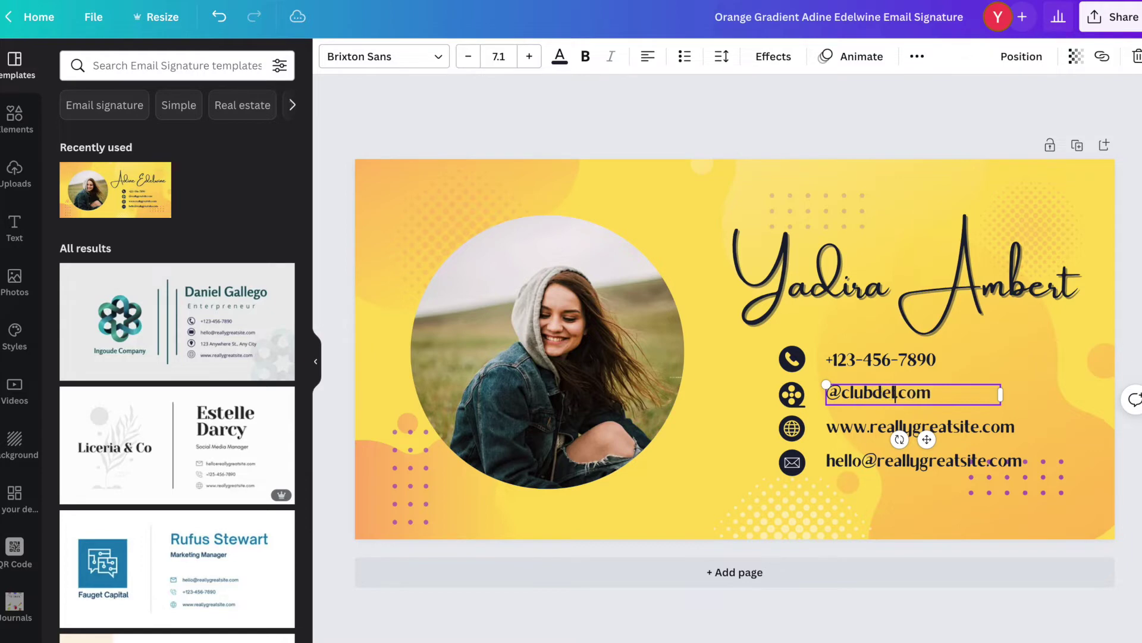
pyautogui.write('diosa')
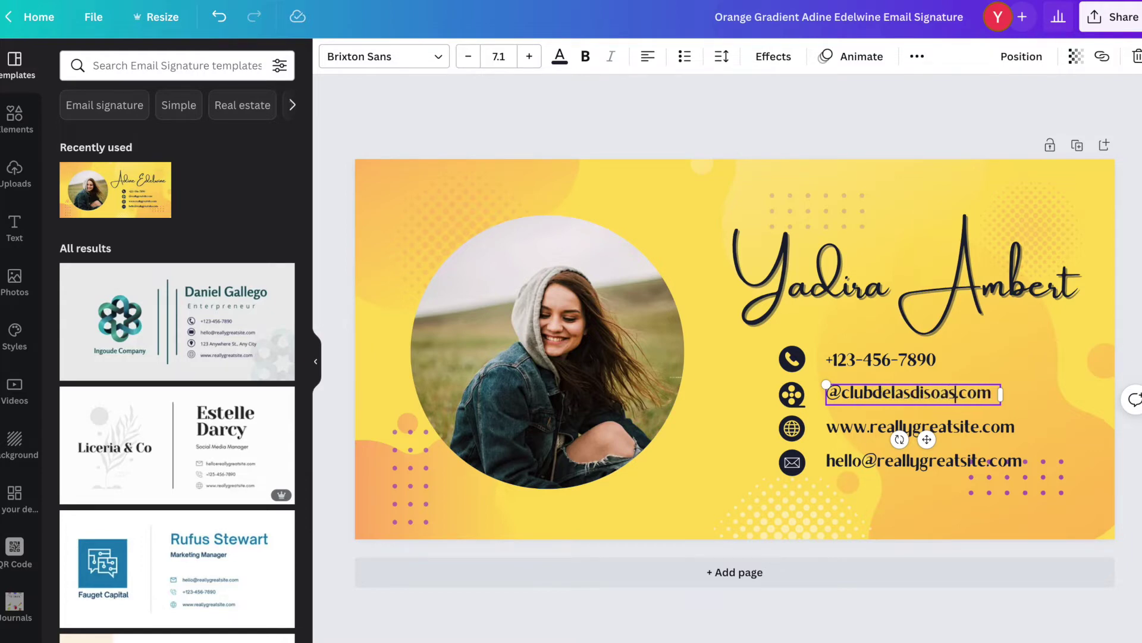
pyautogui.write('s')
pyautogui.moveTo(954, 393); pyautogui.dragTo(992, 393)
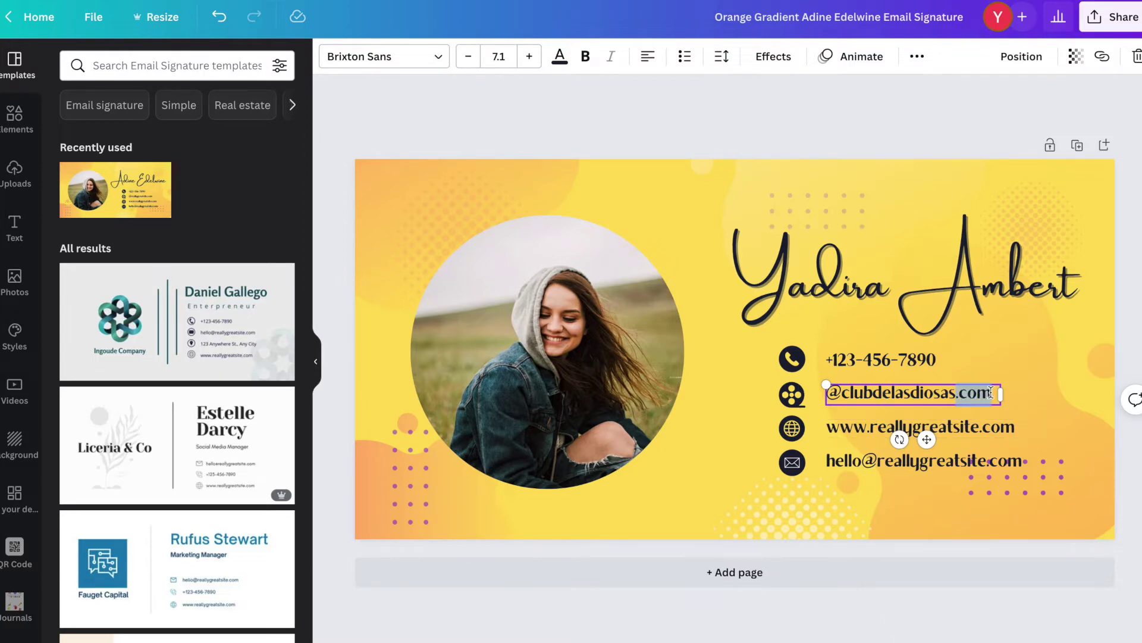
pyautogui.press('BackSpace')
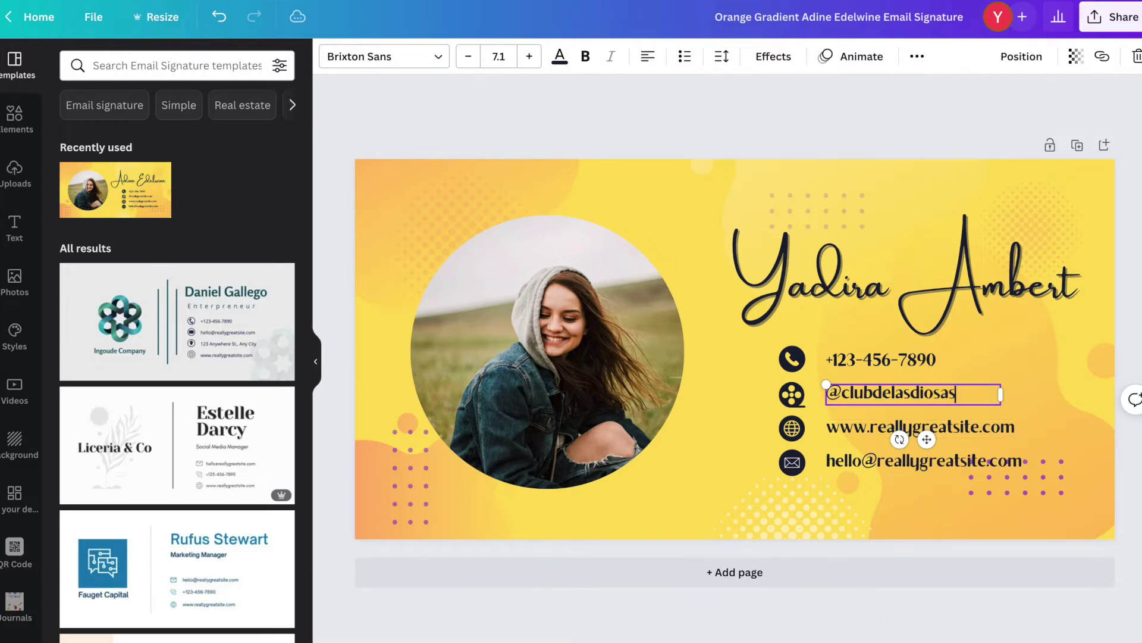
pyautogui.click(917, 427)
pyautogui.click(917, 427)
pyautogui.doubleClick(917, 427)
pyautogui.click(890, 427)
pyautogui.moveTo(870, 427); pyautogui.dragTo(976, 427)
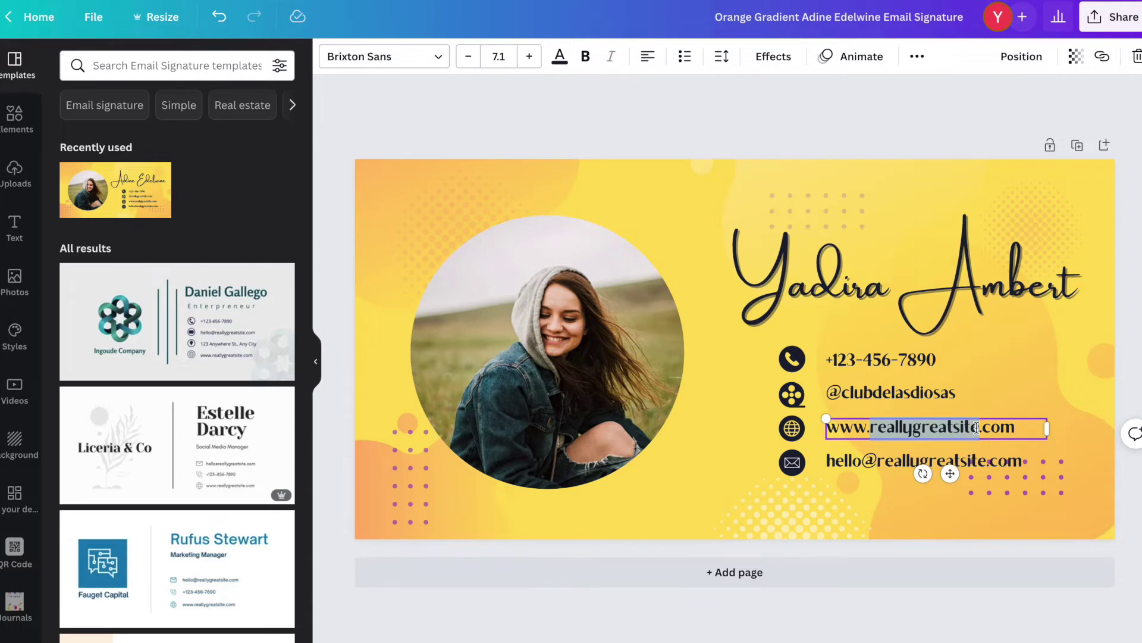
pyautogui.write('clubdej')
pyautogui.press('BackSpace')
pyautogui.write('lasdiosas')
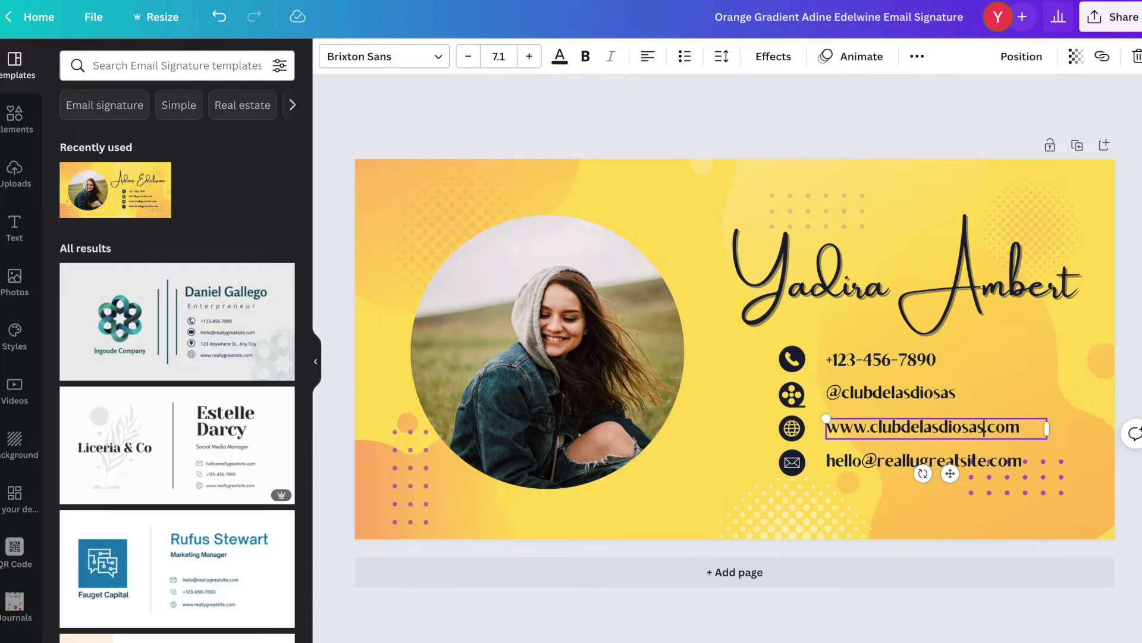
# Replace the placeholder email with the user's hotmail address and widen its box to one line.
pyautogui.click(857, 465)
pyautogui.doubleClick(861, 463)
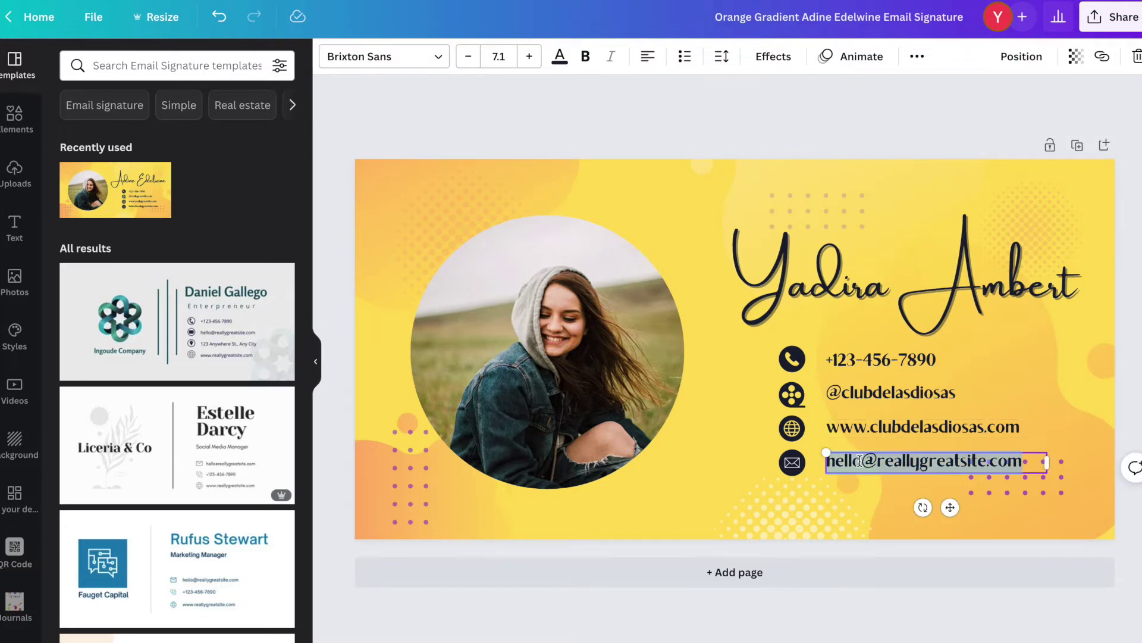
pyautogui.moveTo(860, 461); pyautogui.dragTo(828, 461)
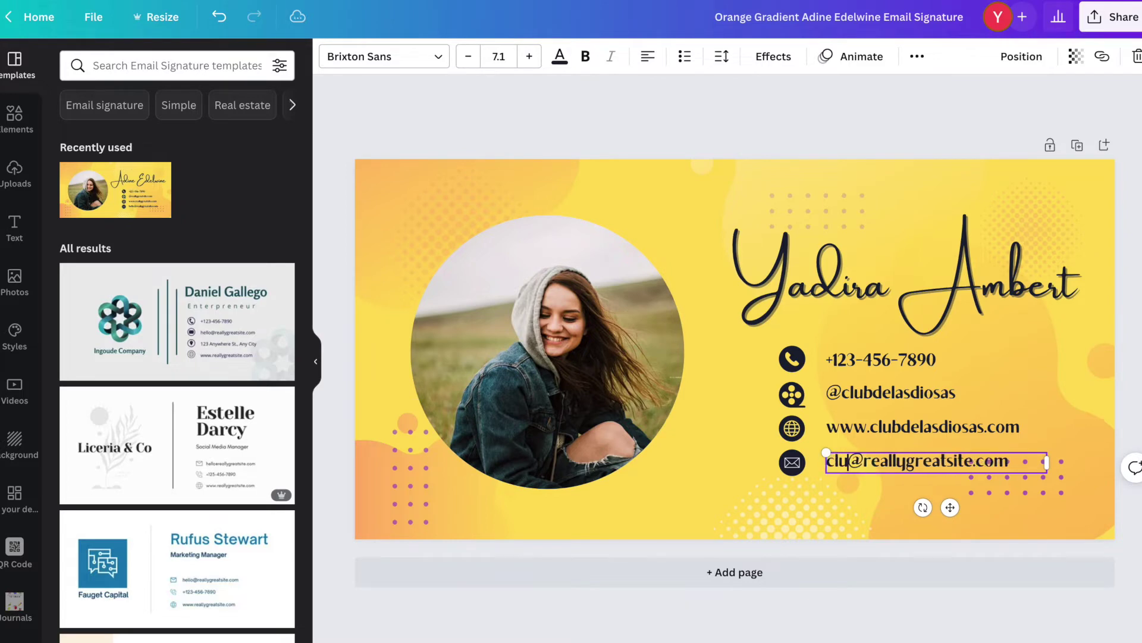
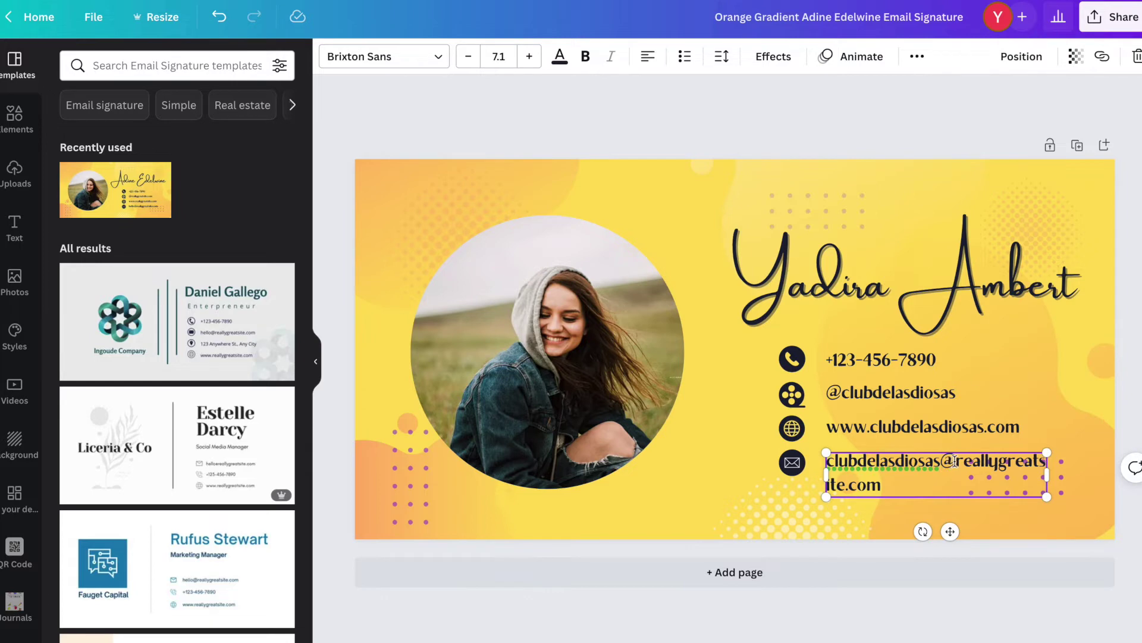
pyautogui.moveTo(957, 464); pyautogui.dragTo(843, 484)
pyautogui.write('hotmail')
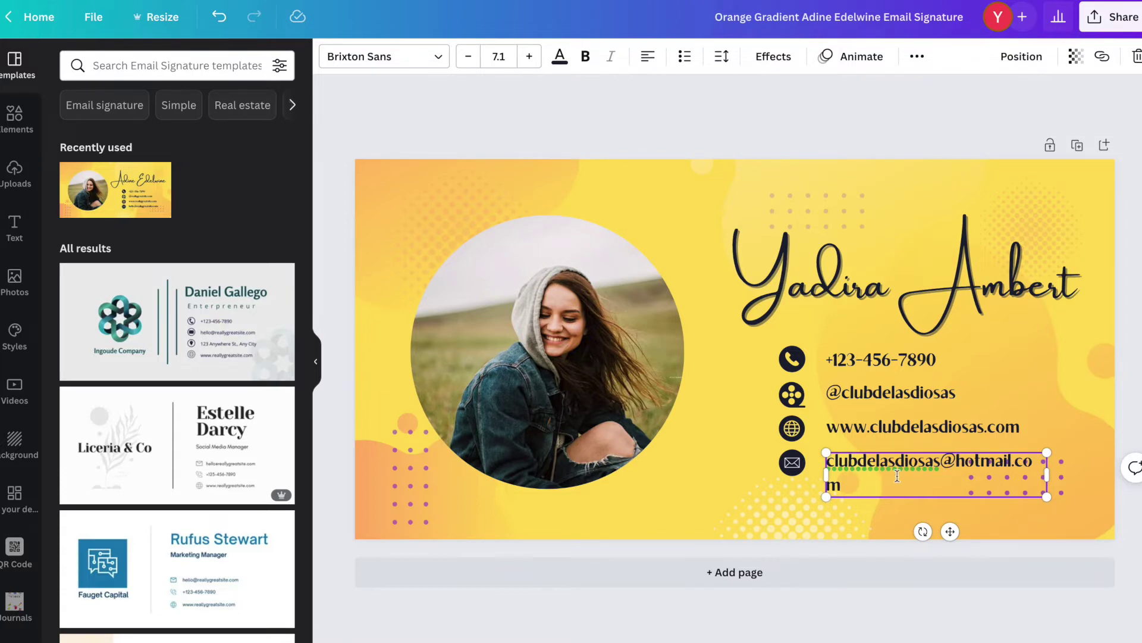
pyautogui.moveTo(1047, 473); pyautogui.dragTo(1063, 472)
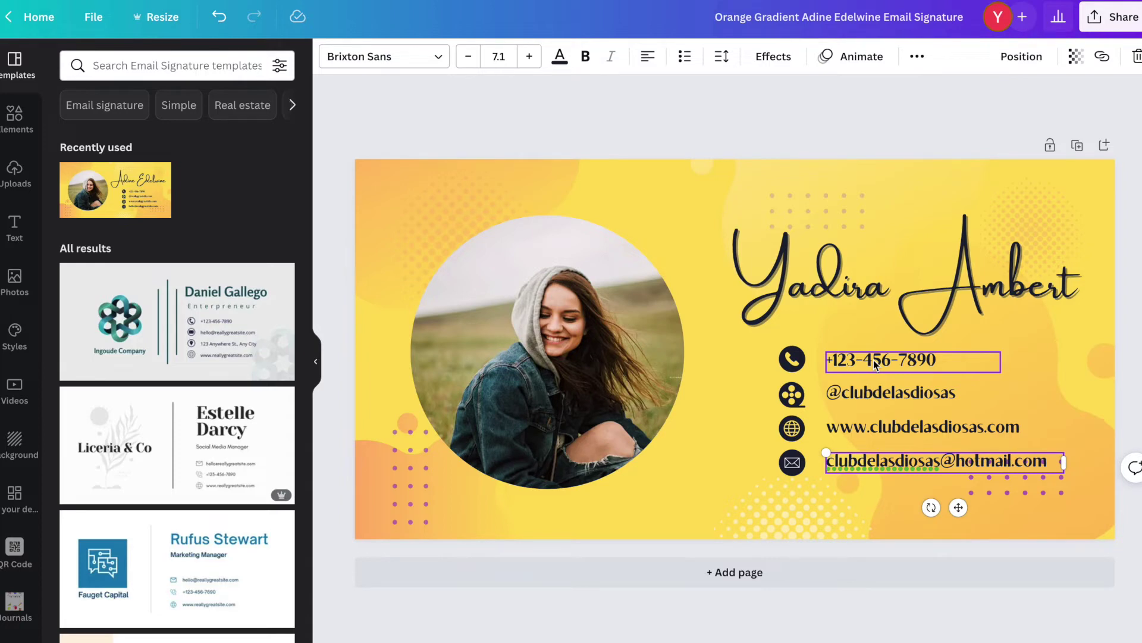
# Delete the phone number text and its phone icon.
pyautogui.click(873, 360)
pyautogui.press('Delete')
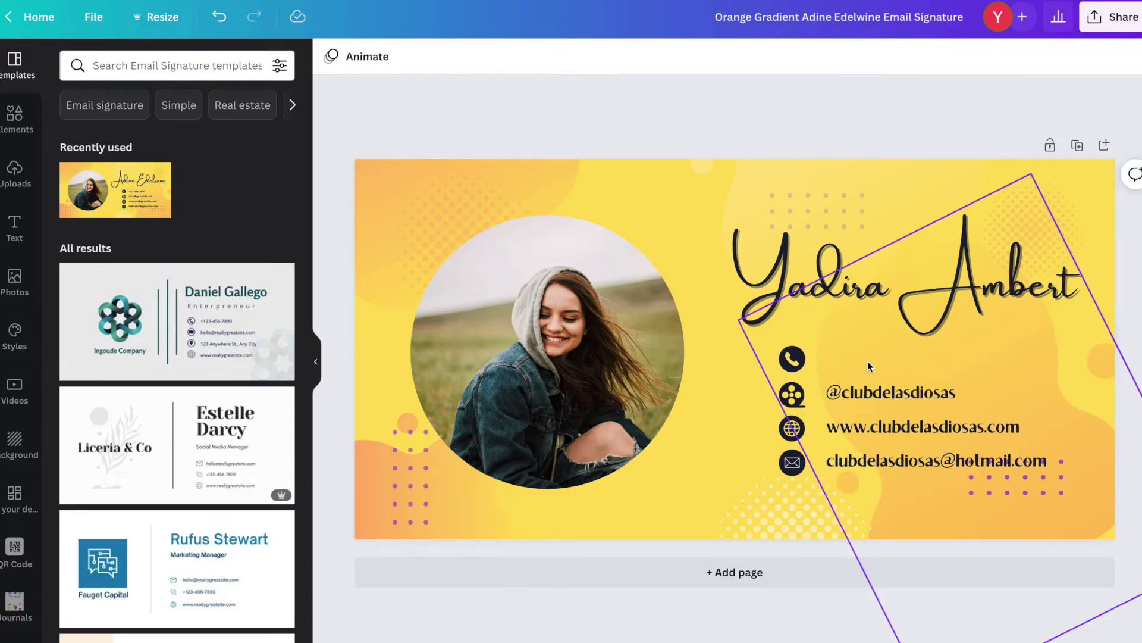
pyautogui.click(795, 359)
pyautogui.press('Delete')
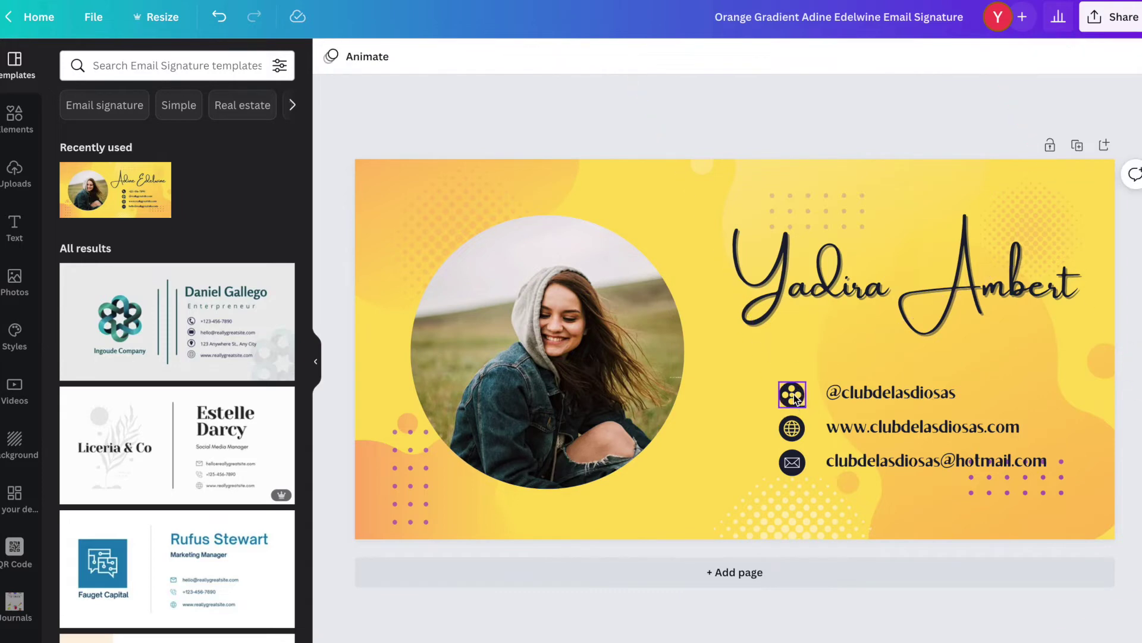
# Move the handle, website and email rows with their icons up to close the gap.
pyautogui.click(793, 392)
pyautogui.keyDown('shift'); pyautogui.click(873, 397); pyautogui.keyUp('shift')
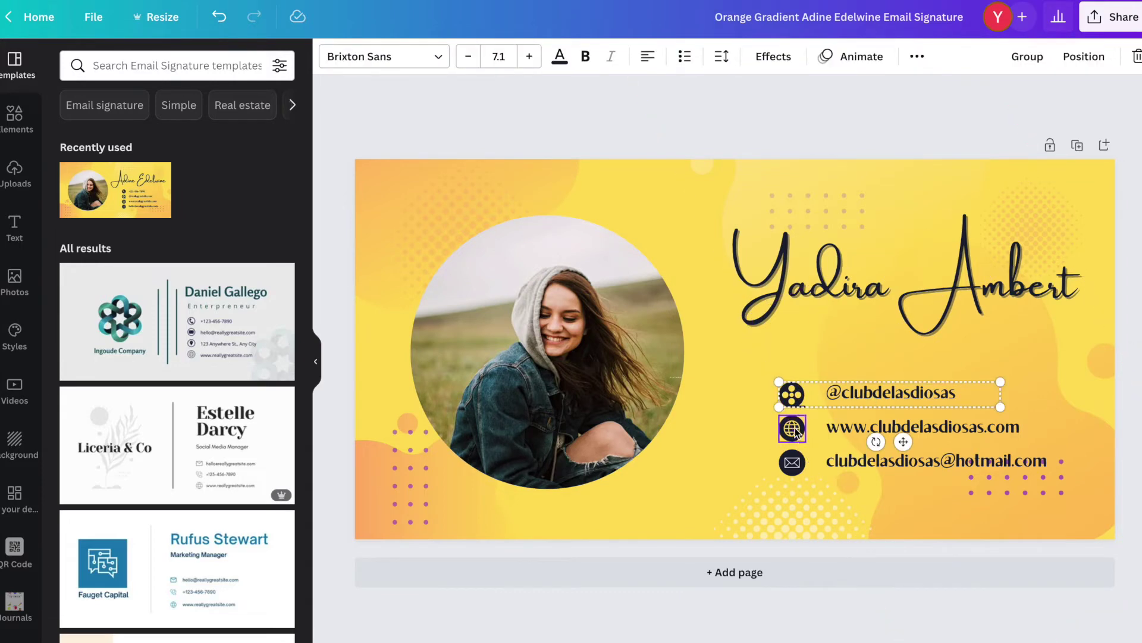
pyautogui.keyDown('shift'); pyautogui.click(847, 428); pyautogui.keyUp('shift')
pyautogui.keyDown('shift'); pyautogui.click(848, 462); pyautogui.keyUp('shift')
pyautogui.moveTo(850, 459); pyautogui.dragTo(854, 429)
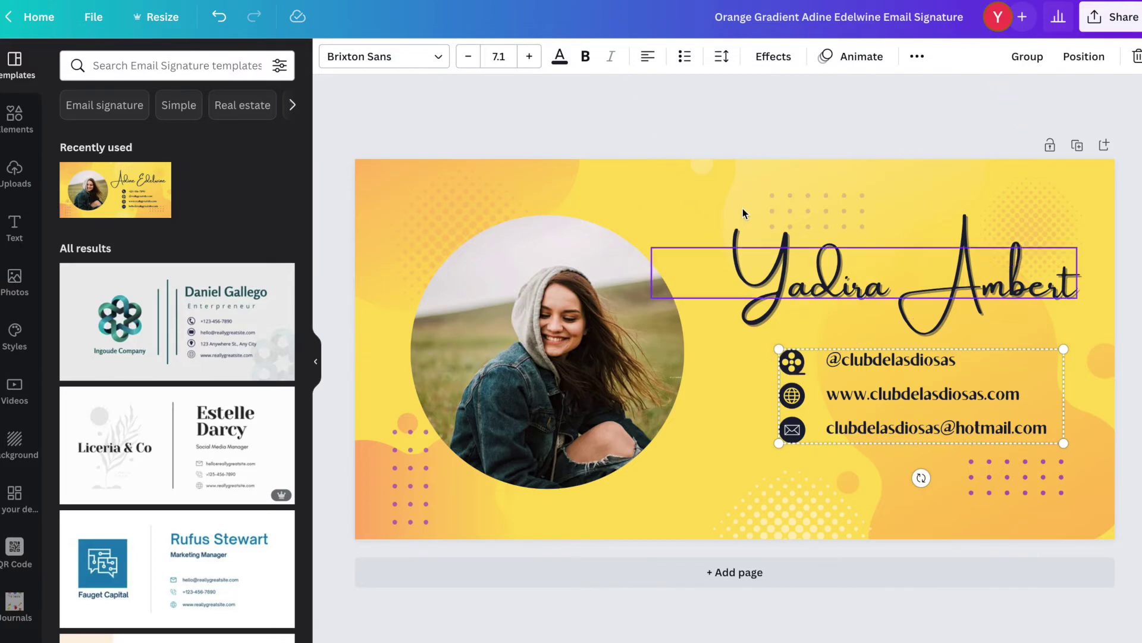
pyautogui.click(742, 417)
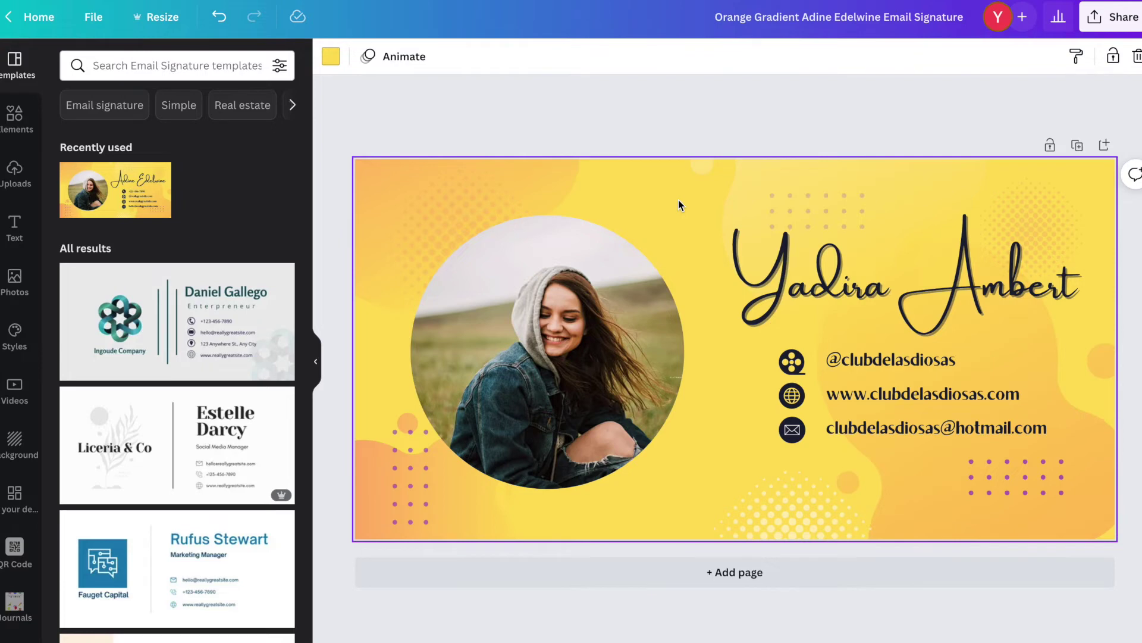
# Try pink, magenta and blue document colours on the background, settling on magenta.
pyautogui.click(332, 59)
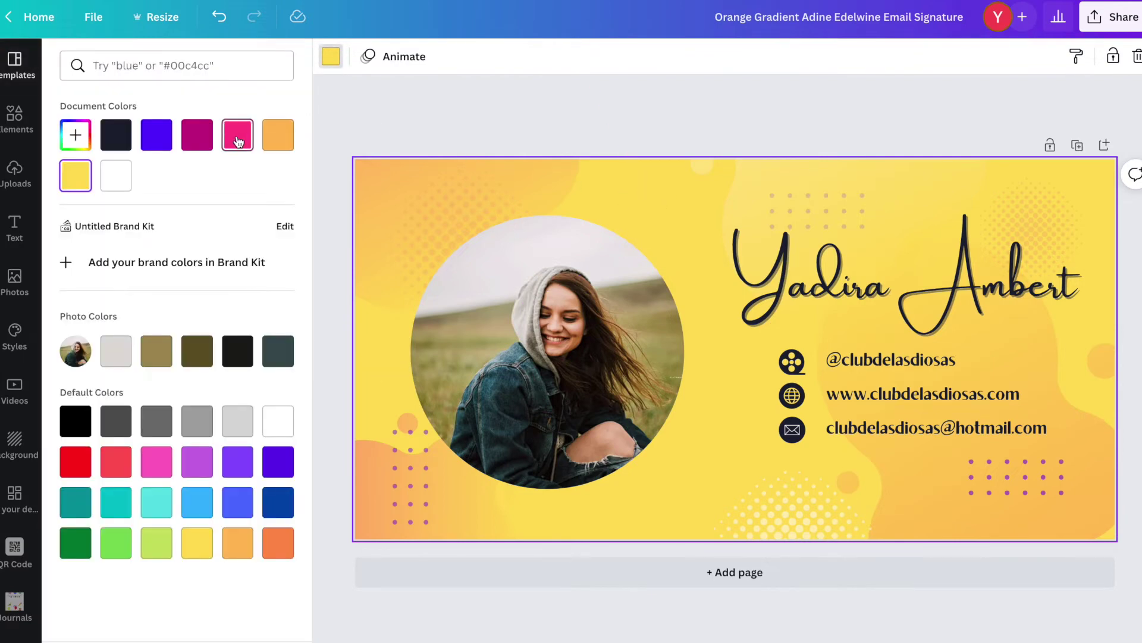
pyautogui.click(238, 139)
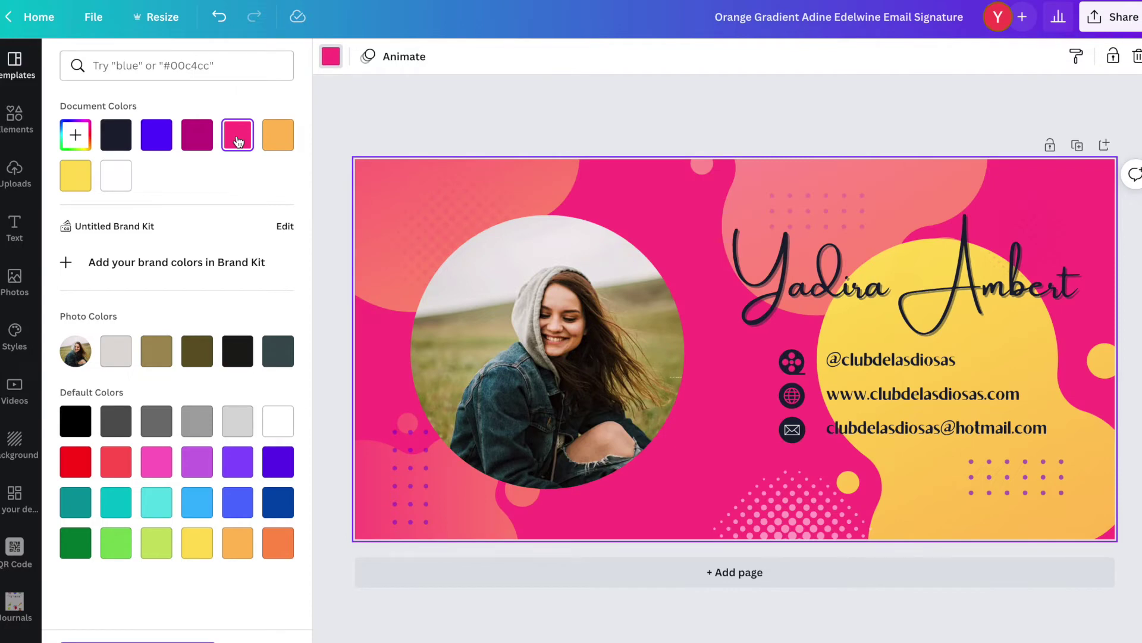
pyautogui.click(197, 140)
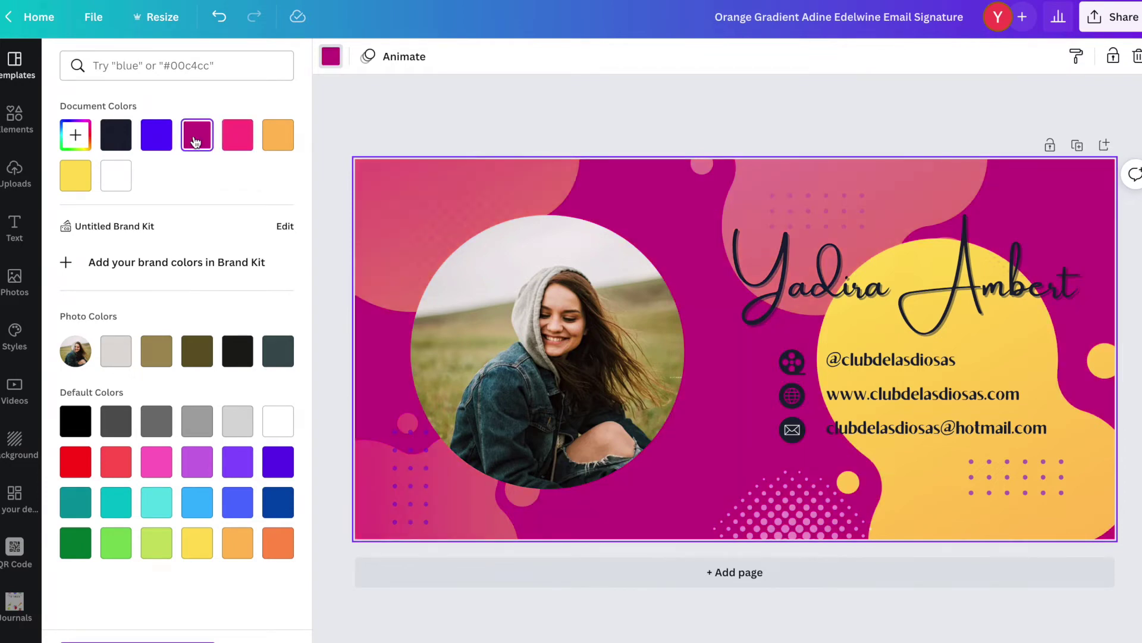
pyautogui.click(160, 142)
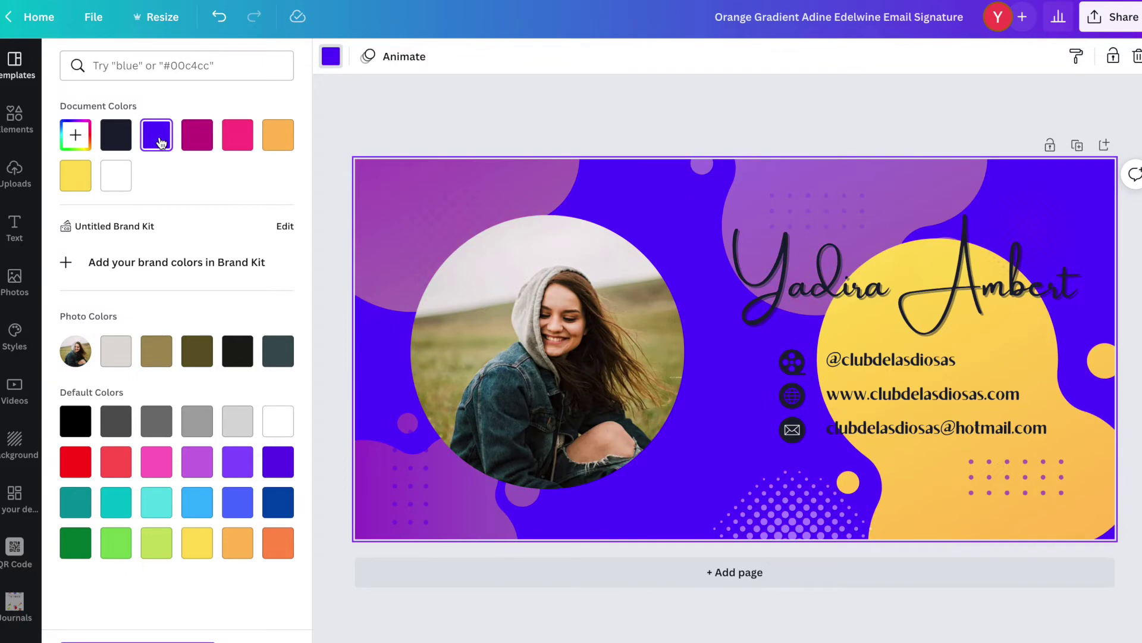
pyautogui.click(197, 140)
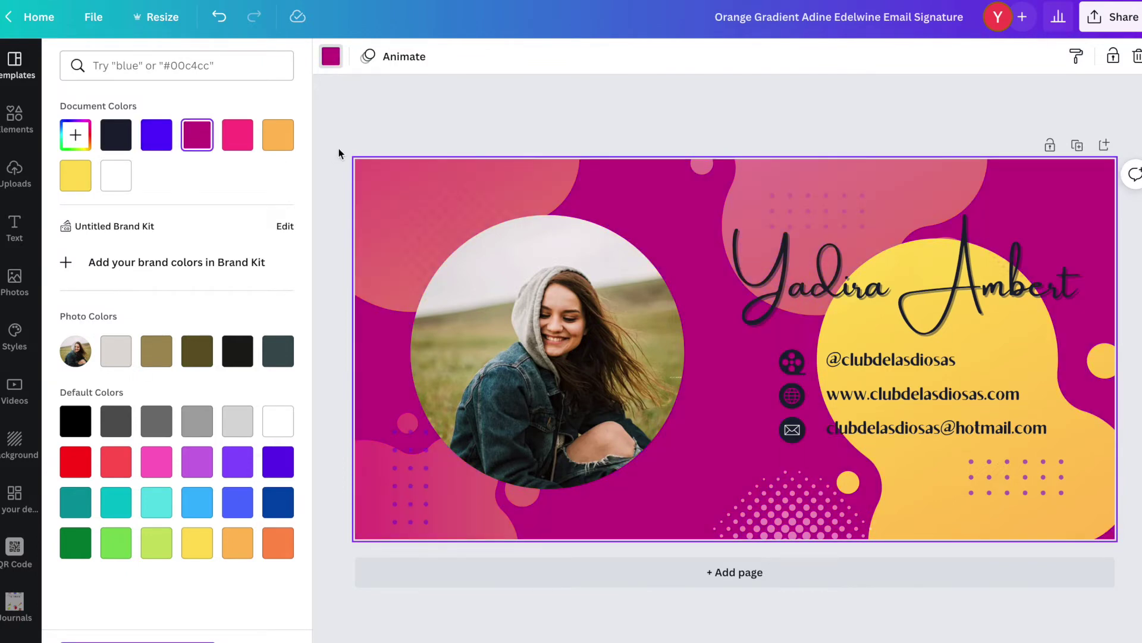
pyautogui.click(381, 116)
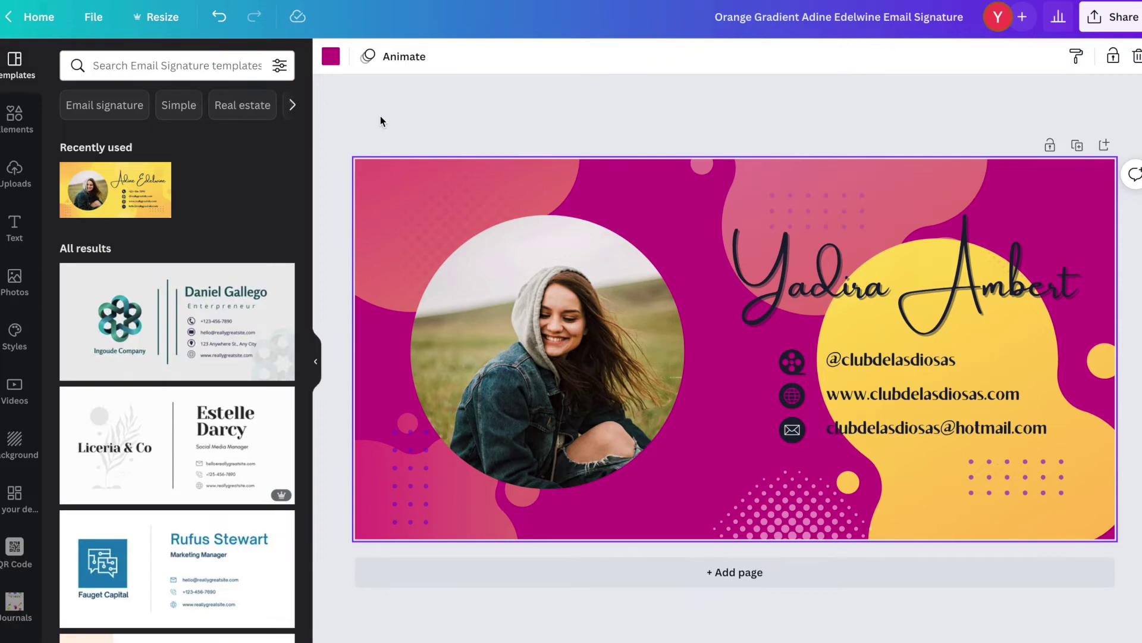
# Drag the uploaded short-haired portrait with glasses into the circular photo frame.
pyautogui.click(16, 173)
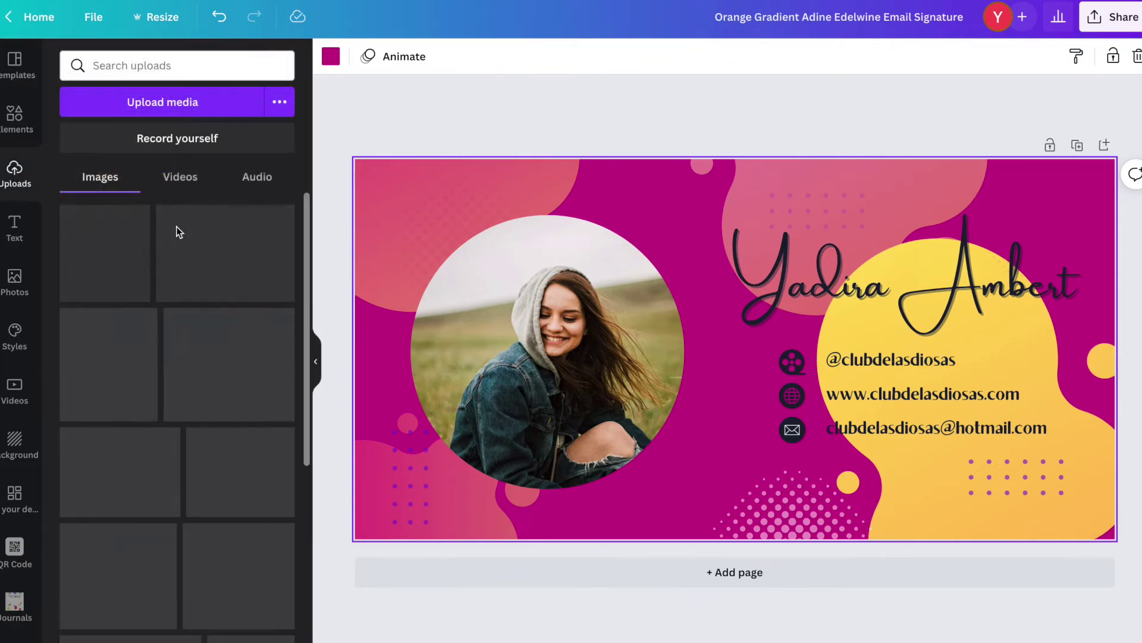
pyautogui.scroll(-5, 171, 233)
pyautogui.scroll(-8, 171, 234)
pyautogui.scroll(5, 171, 234)
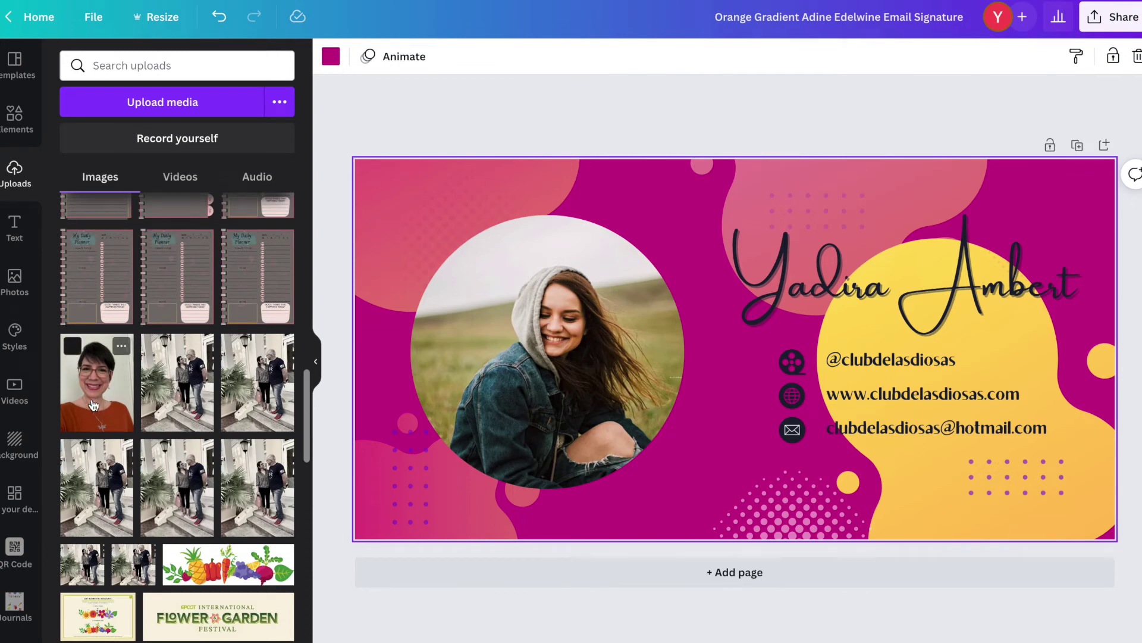
pyautogui.moveTo(97, 404); pyautogui.dragTo(560, 336)
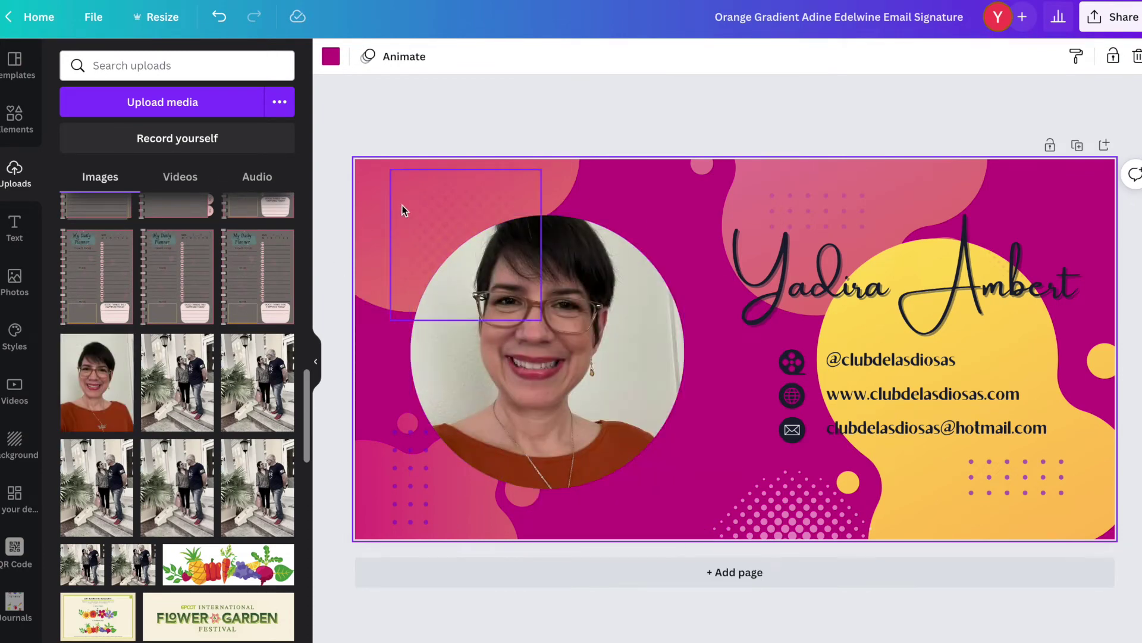
pyautogui.click(14, 116)
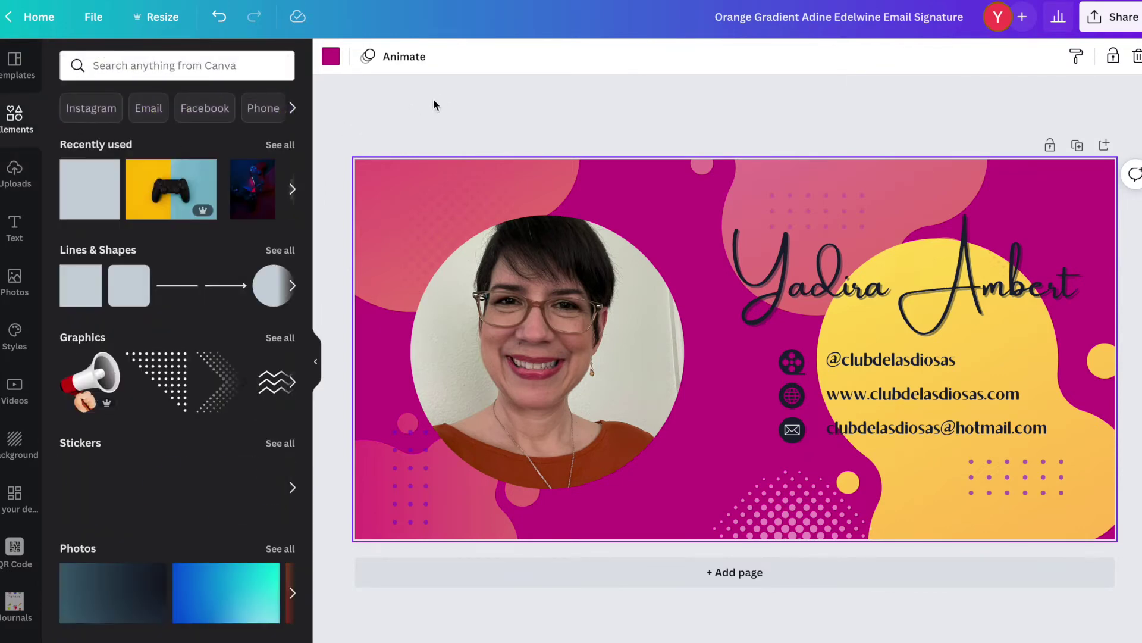
pyautogui.scroll(-2, 174, 379)
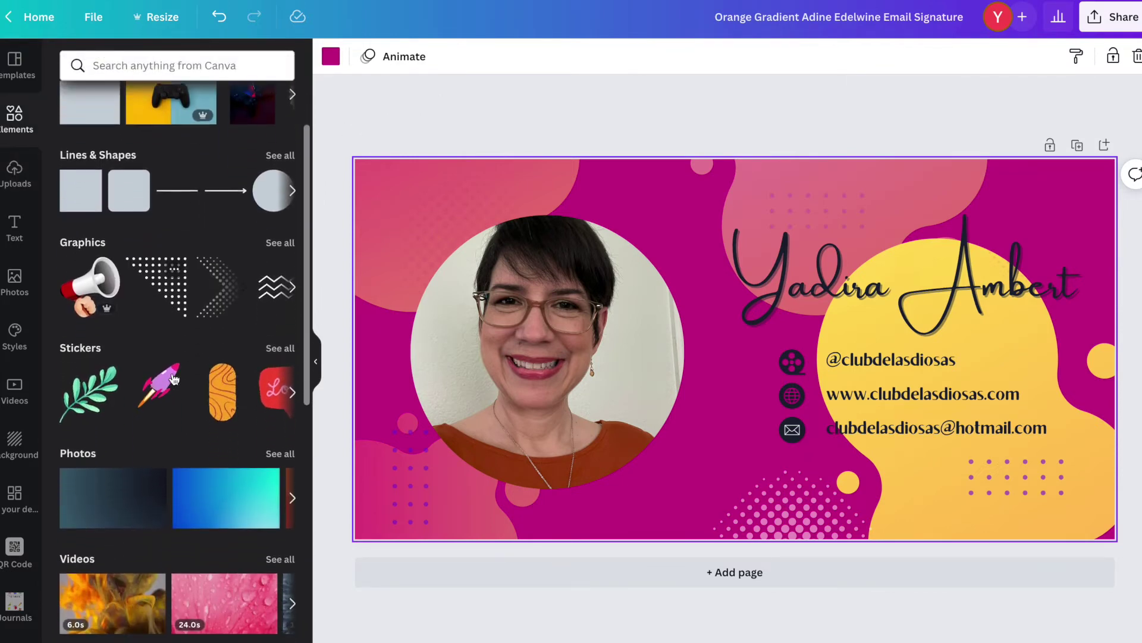
pyautogui.scroll(2, 188, 377)
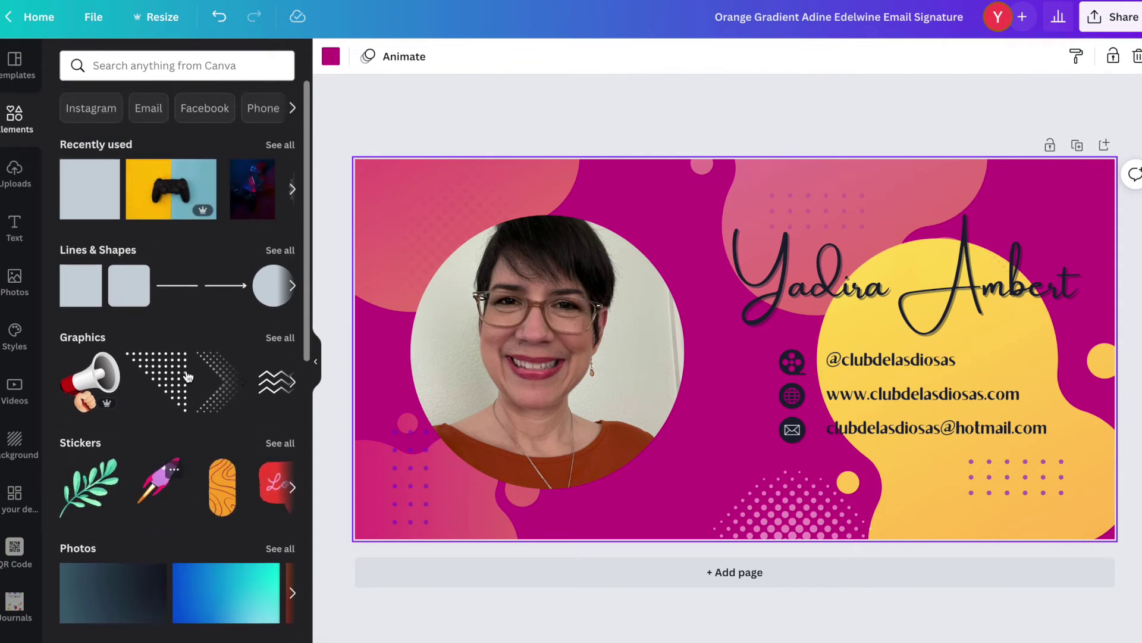
pyautogui.click(886, 355)
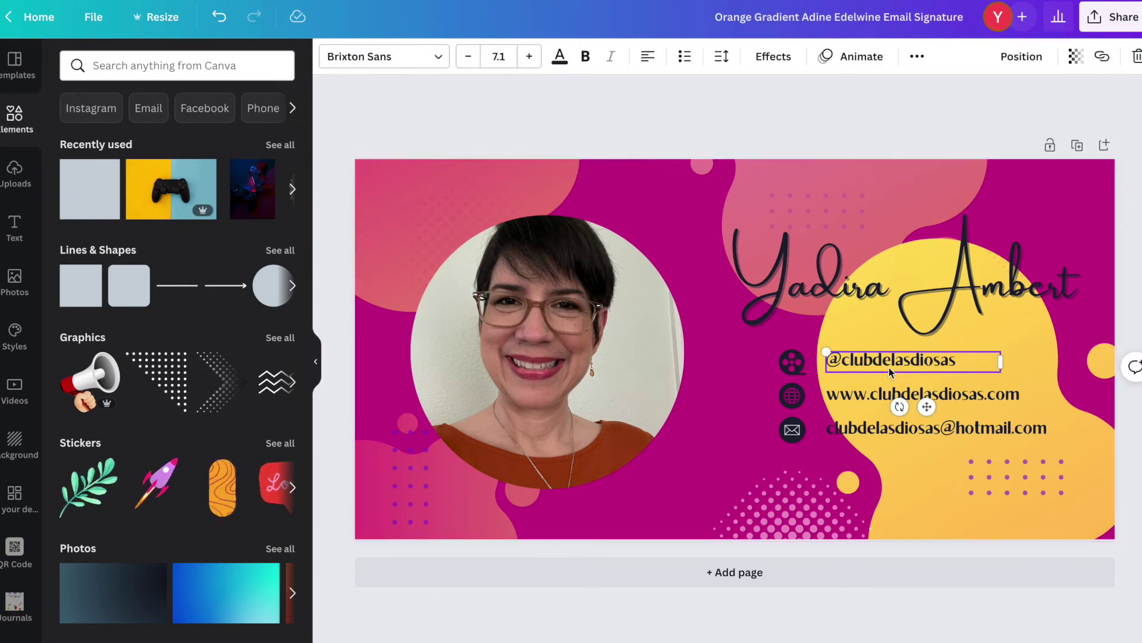
pyautogui.keyDown('shift'); pyautogui.click(889, 394); pyautogui.keyUp('shift')
pyautogui.keyDown('shift'); pyautogui.click(870, 429); pyautogui.keyUp('shift')
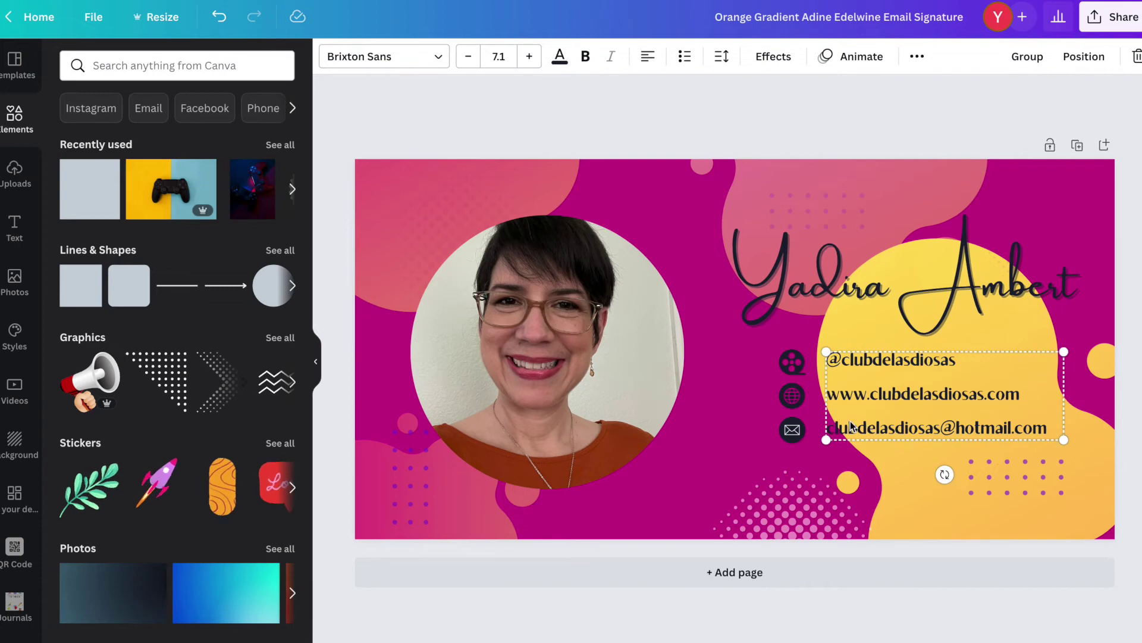
pyautogui.keyDown('shift'); pyautogui.click(794, 370); pyautogui.keyUp('shift')
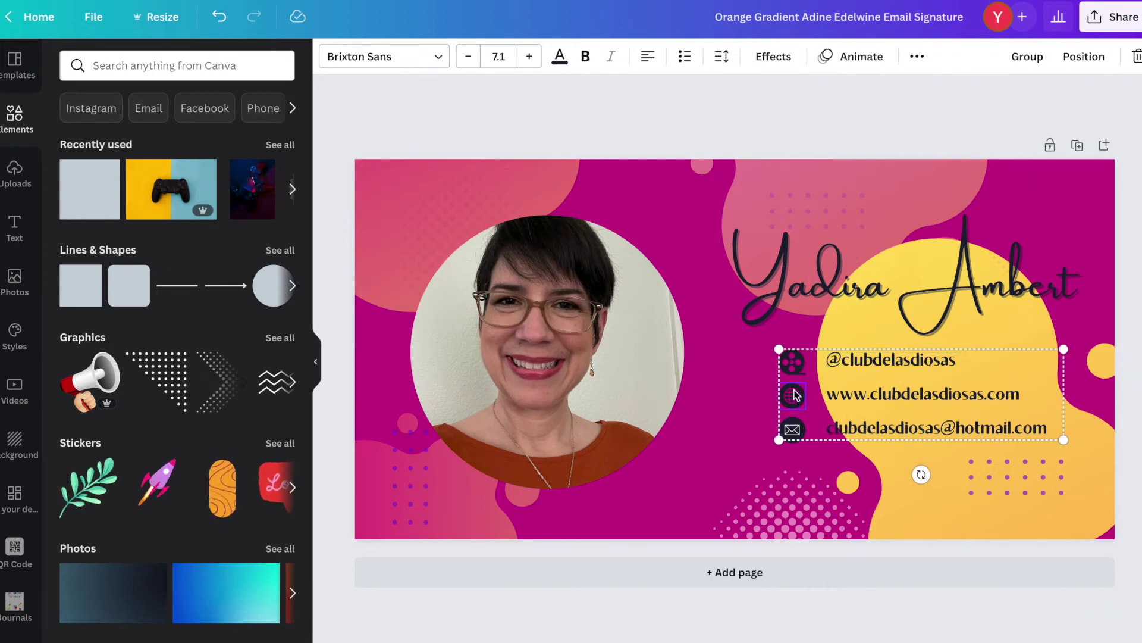
pyautogui.moveTo(794, 394); pyautogui.dragTo(815, 394)
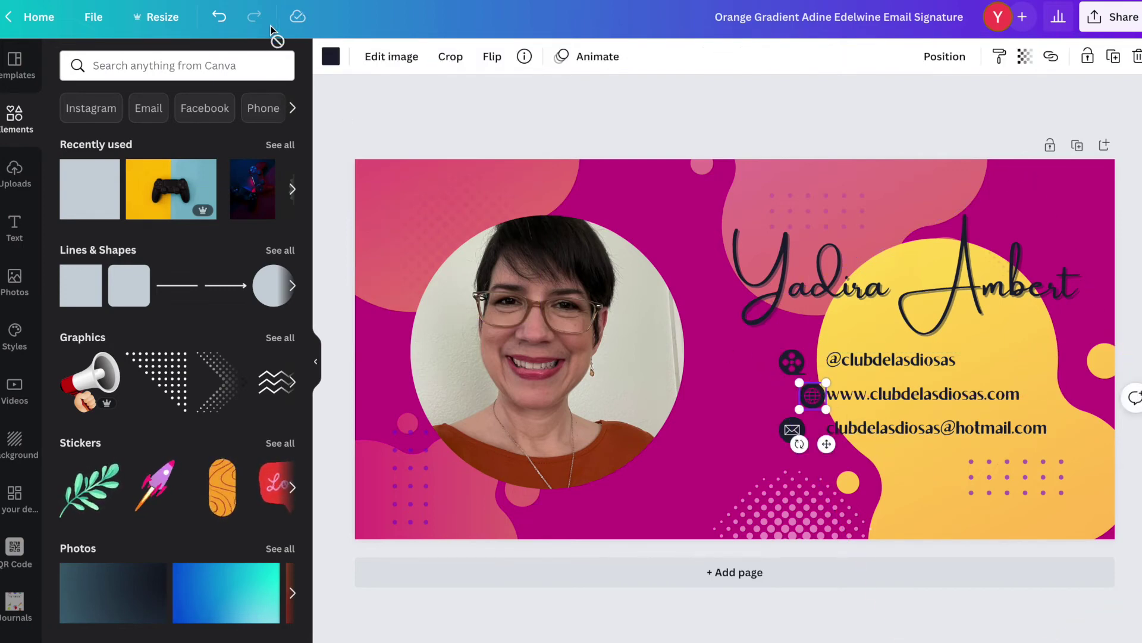
pyautogui.click(219, 16)
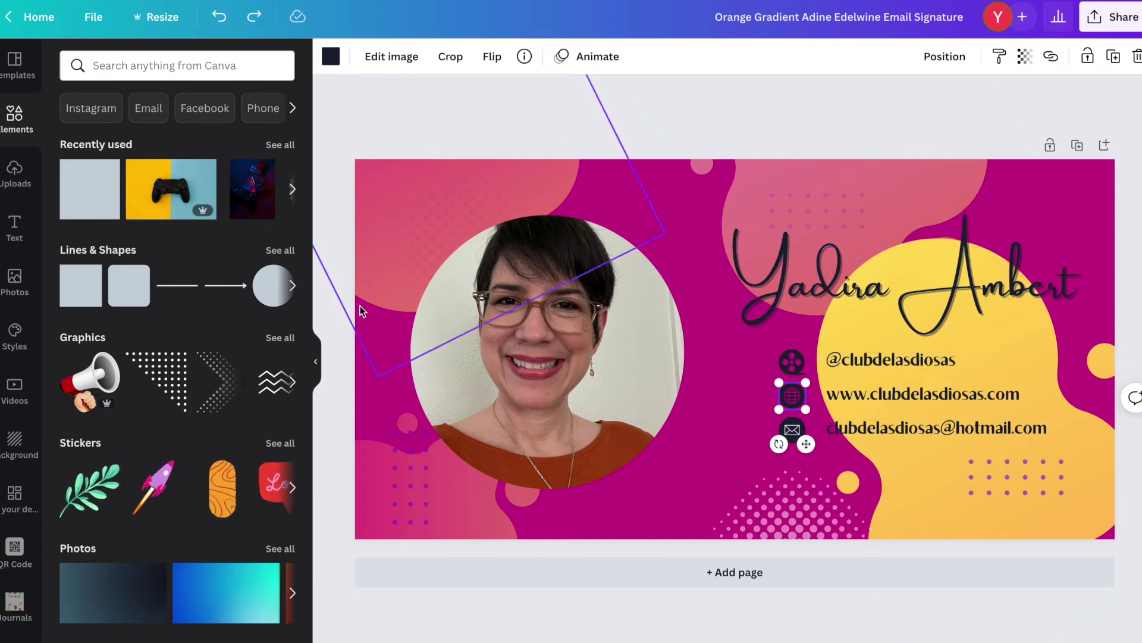
pyautogui.scroll(-6, 187, 384)
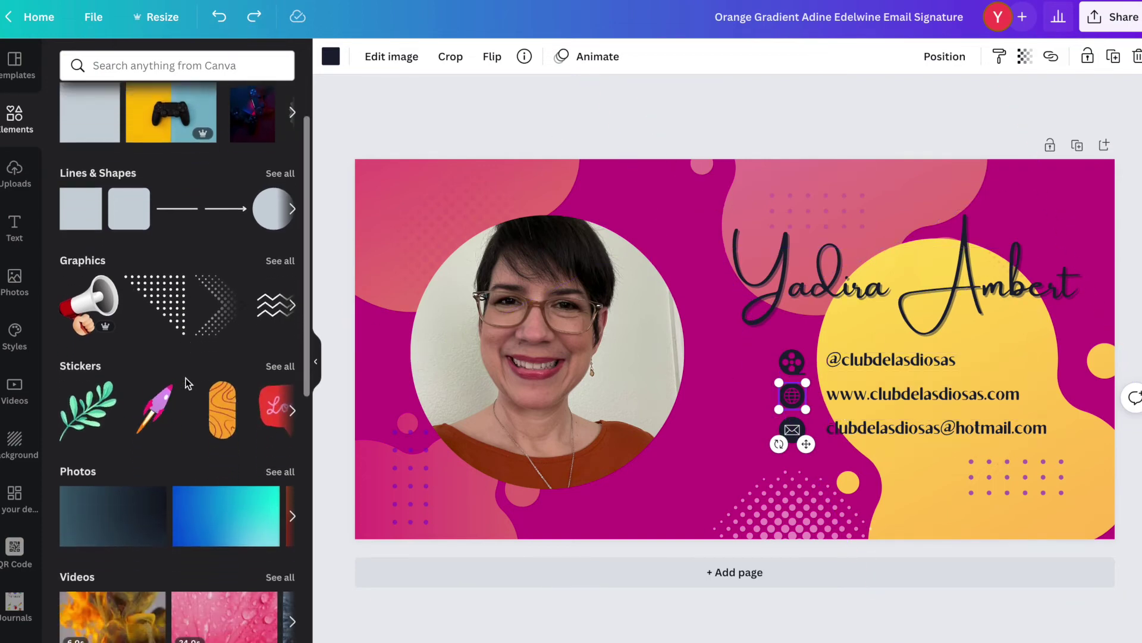
pyautogui.scroll(3, 186, 378)
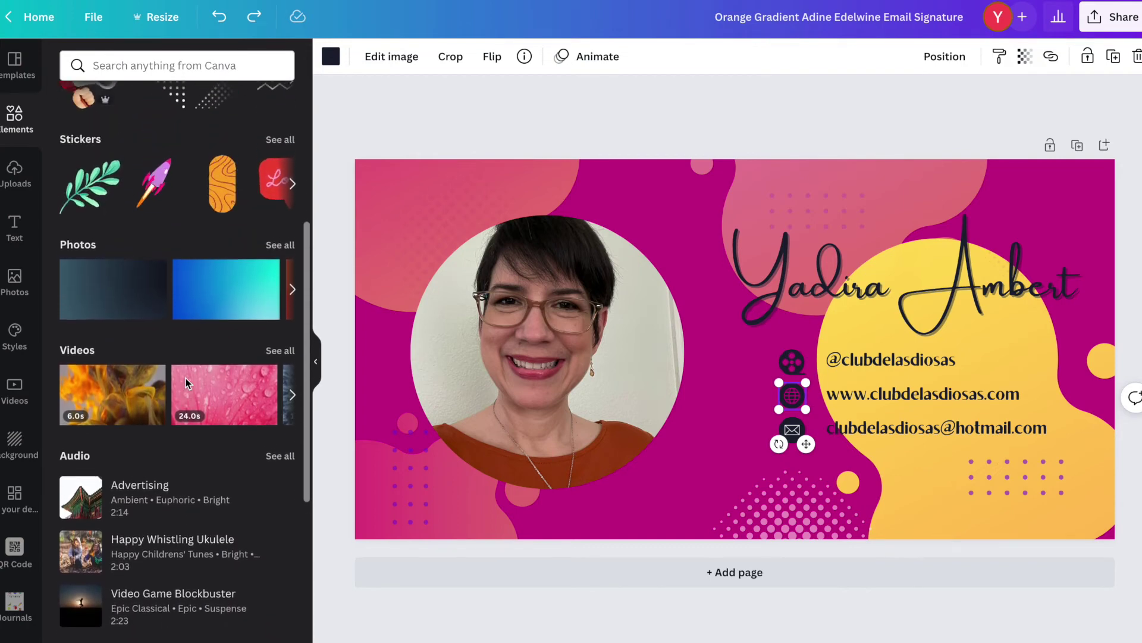
# Apply the Ascend animation to the handwritten name and play the full-screen preview.
pyautogui.click(795, 288)
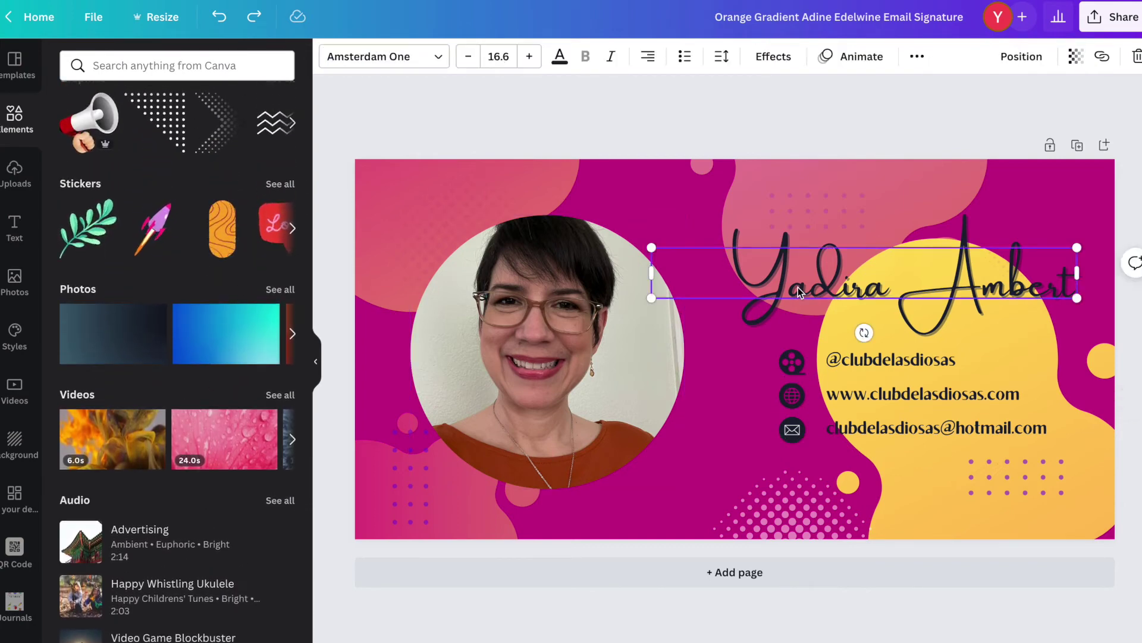
pyautogui.click(849, 59)
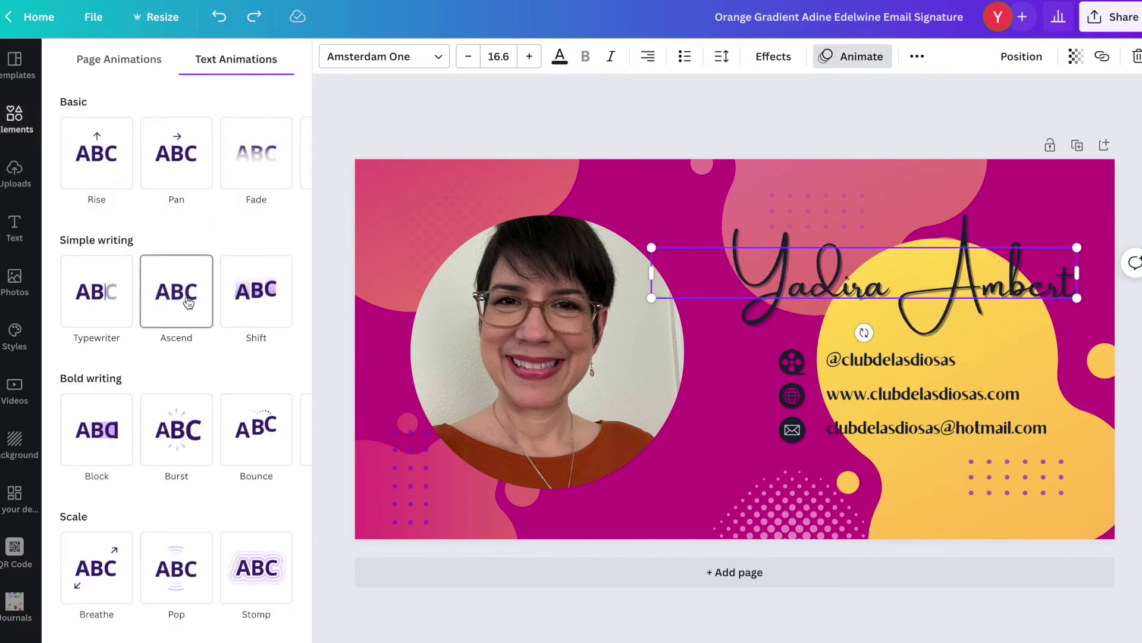
pyautogui.click(188, 302)
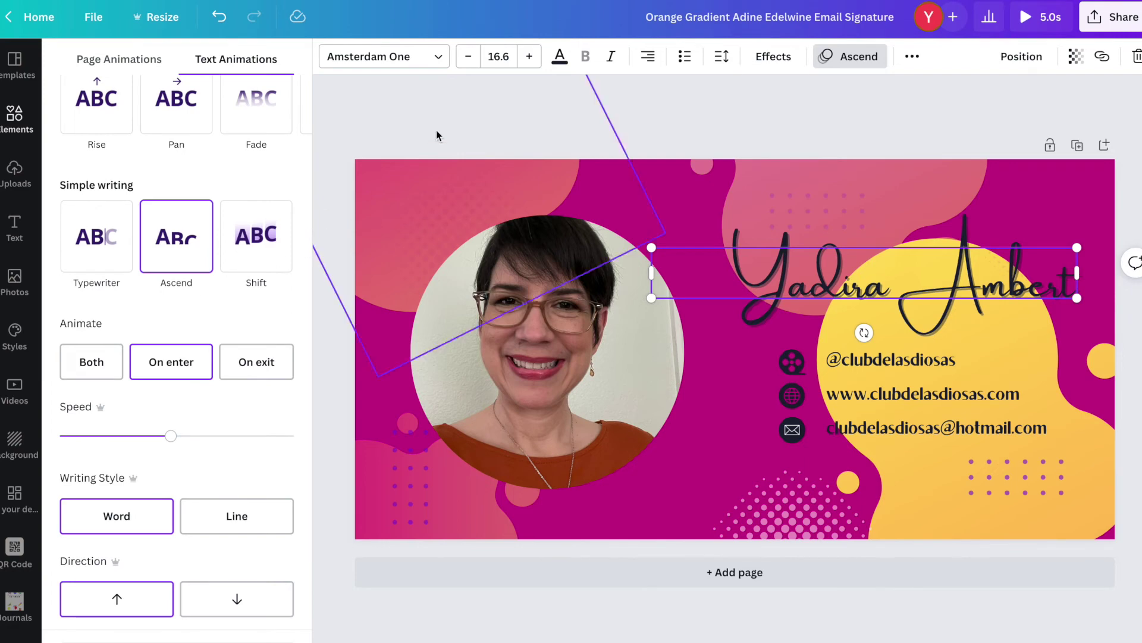
pyautogui.click(460, 116)
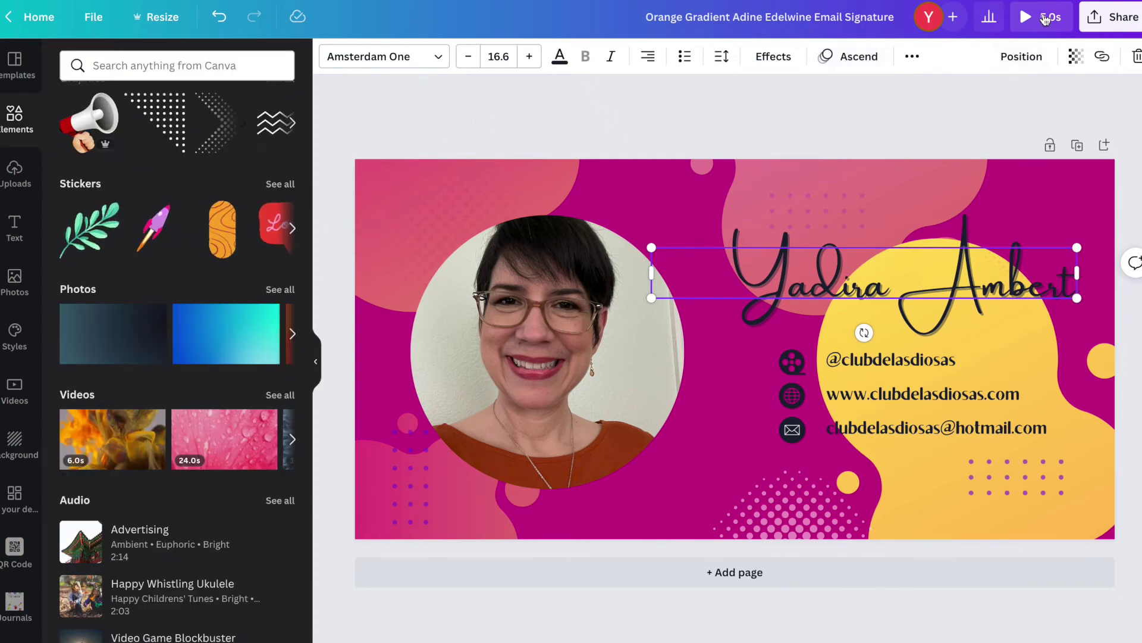
pyautogui.click(1045, 18)
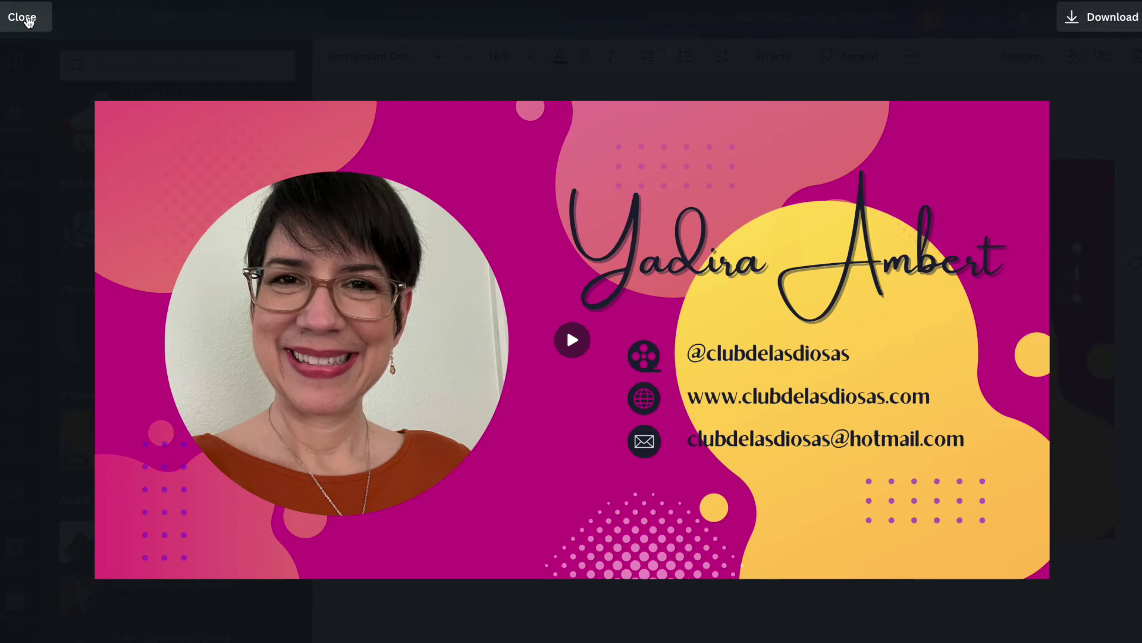
pyautogui.click(28, 22)
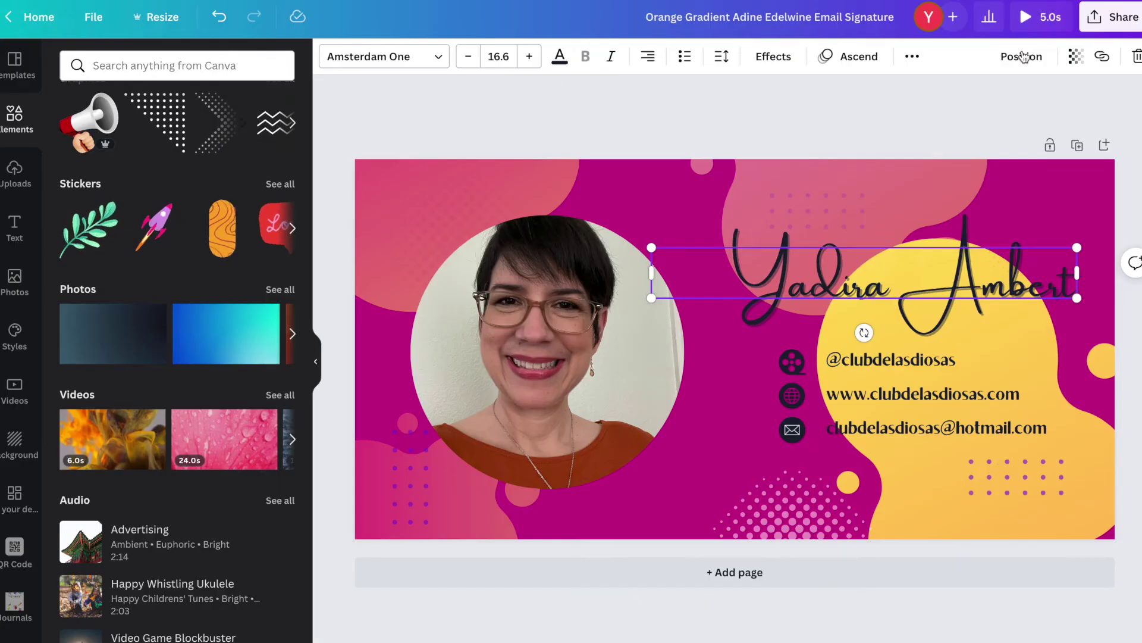
pyautogui.click(1117, 22)
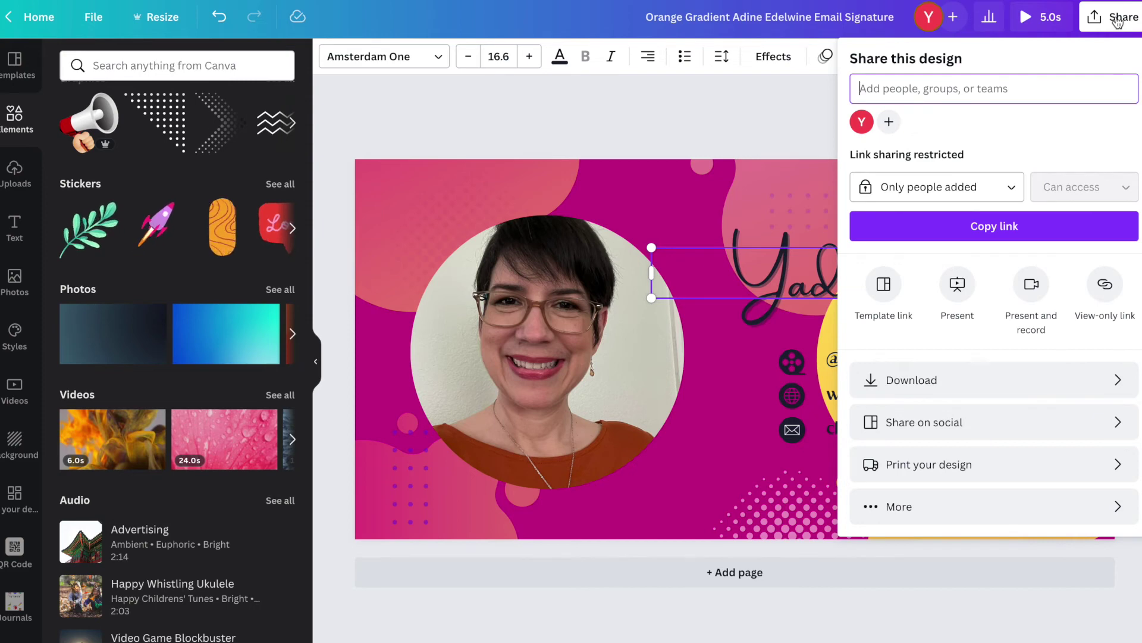
pyautogui.click(1123, 384)
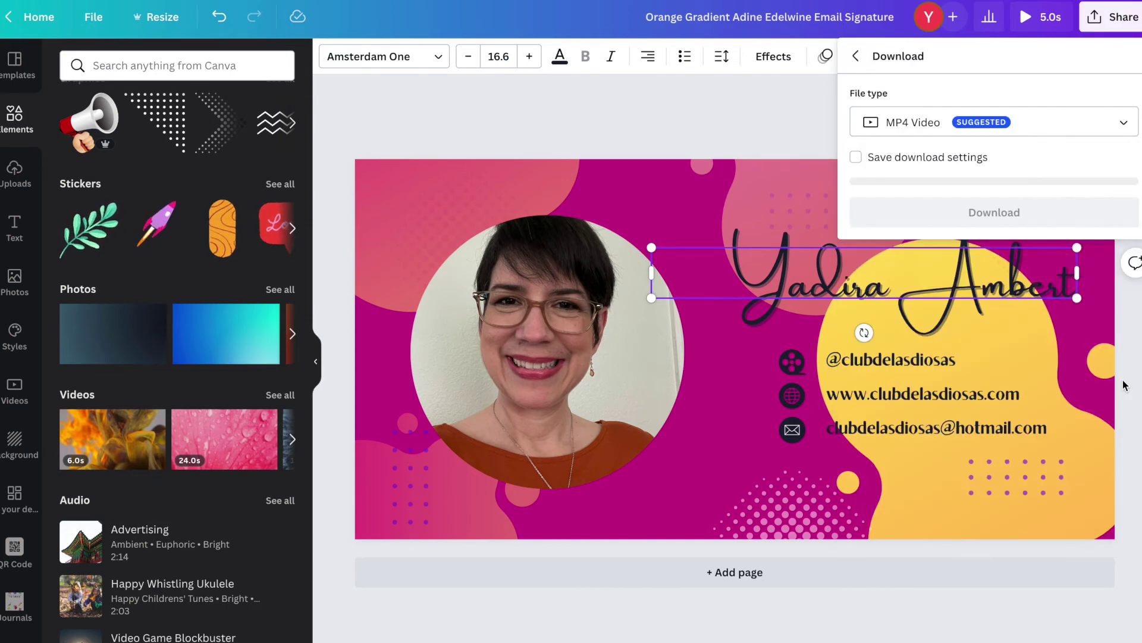
pyautogui.click(1130, 130)
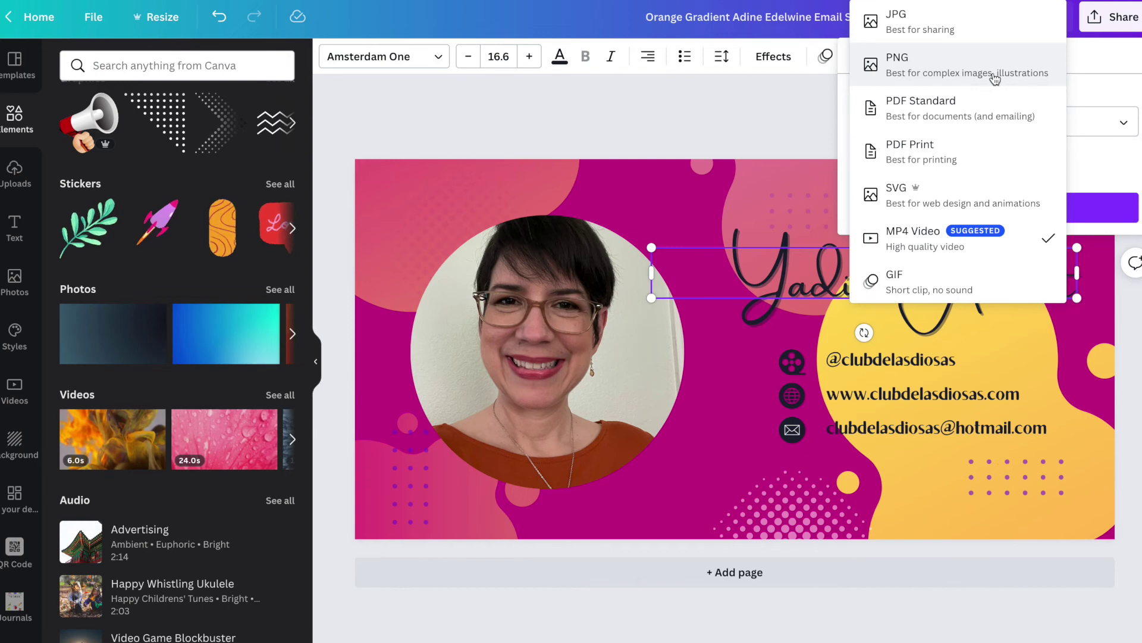
pyautogui.click(727, 117)
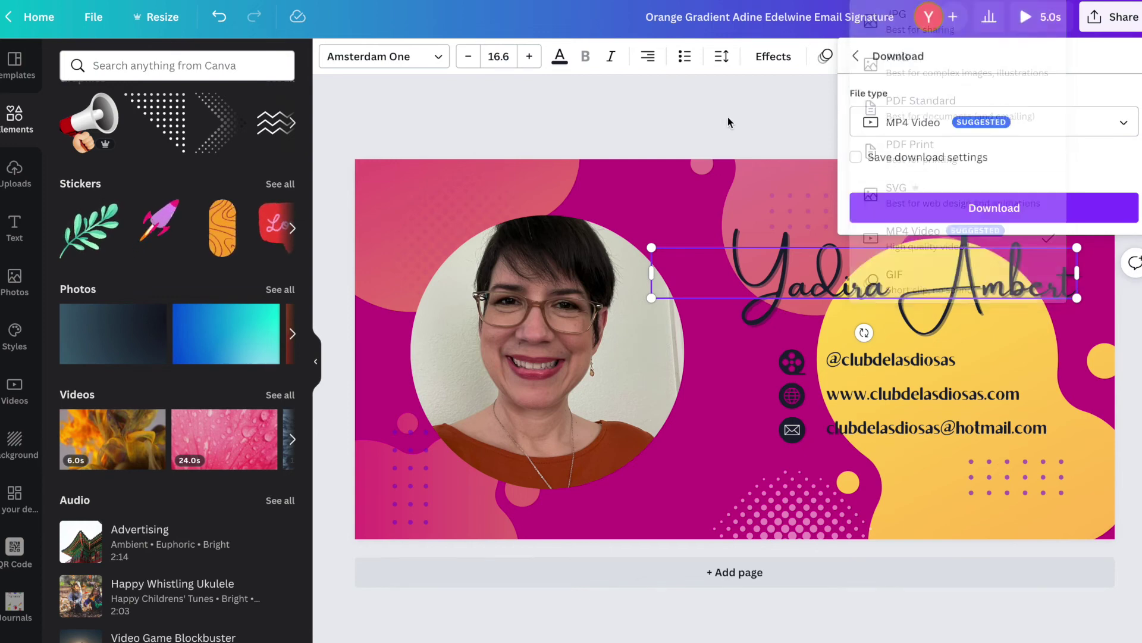
pyautogui.click(762, 93)
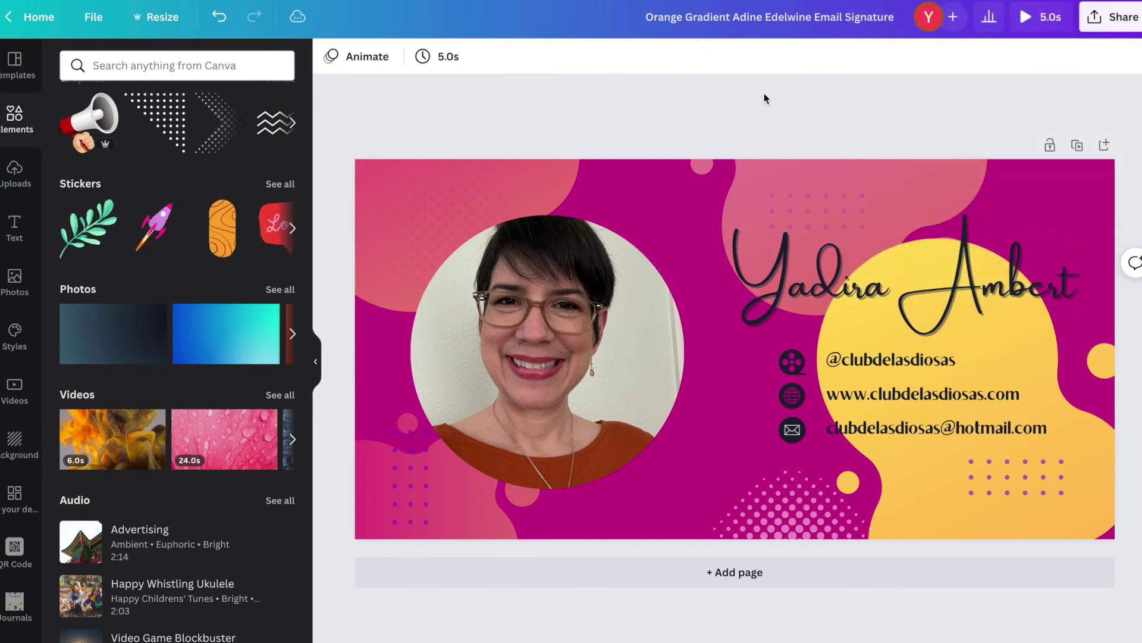
pyautogui.click(812, 255)
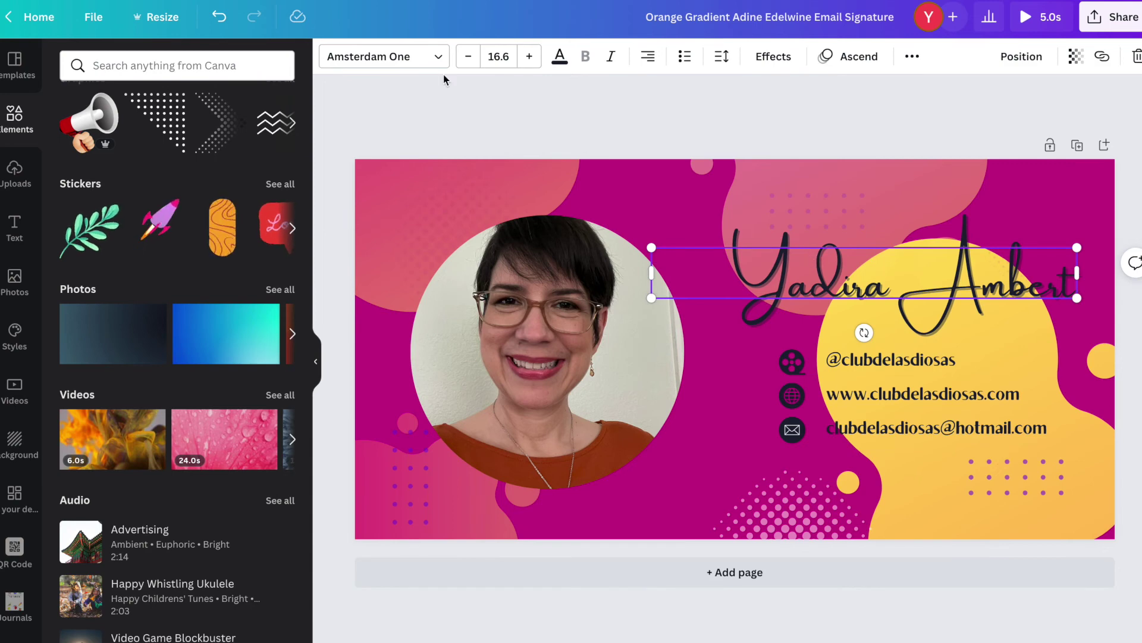
# Undo the Ascend animation and confirm the Download file type shows PNG at 400 × 200 px.
pyautogui.click(220, 18)
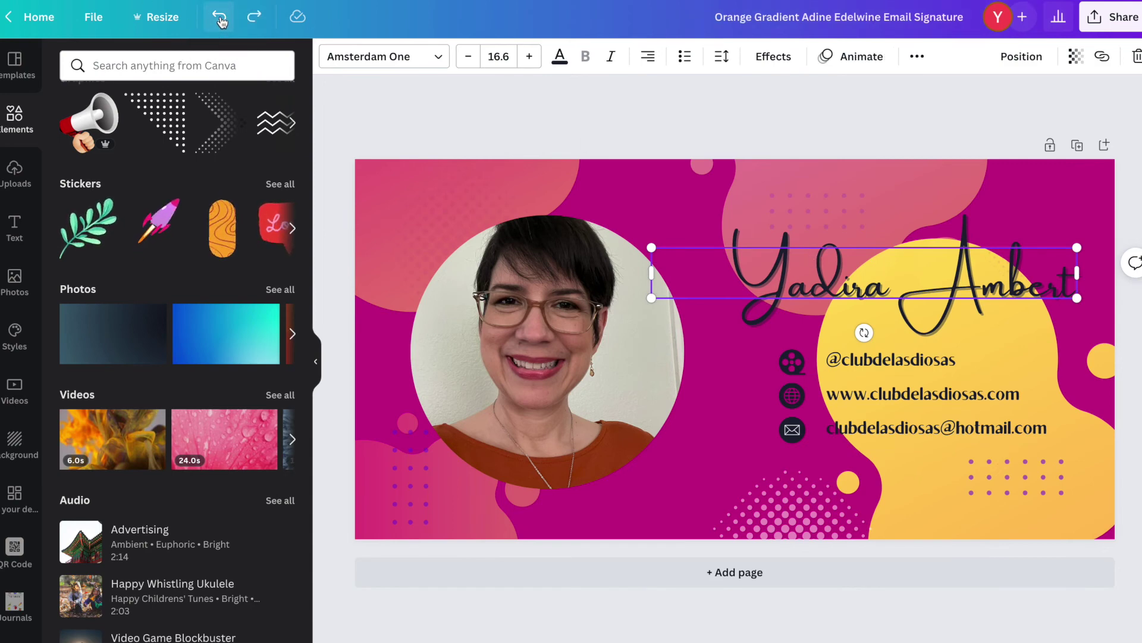
pyautogui.click(1109, 22)
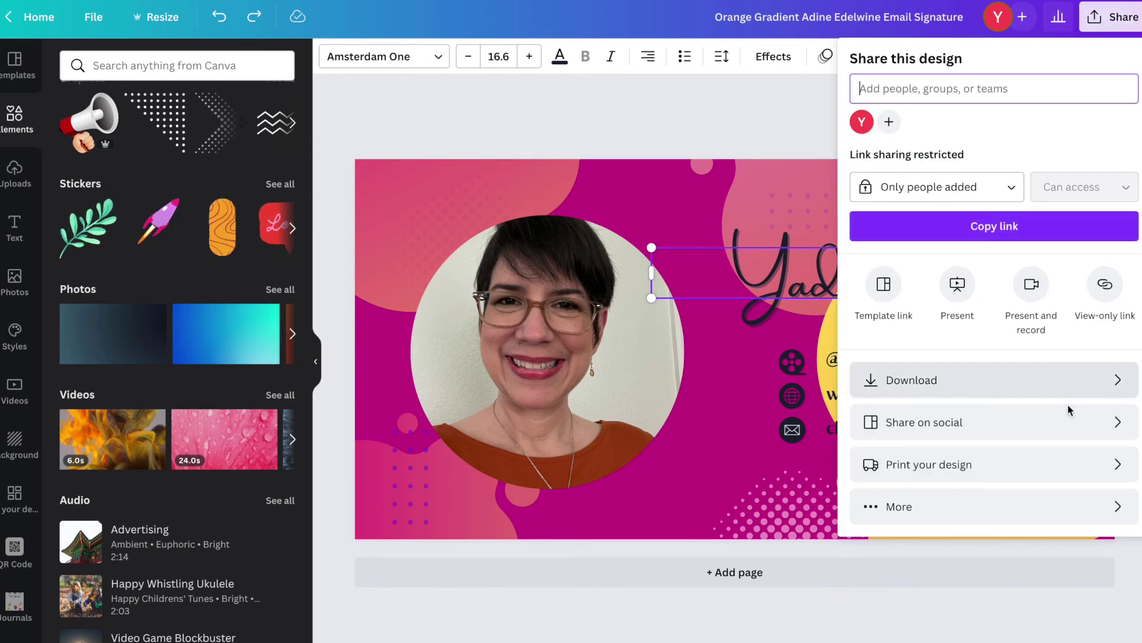
pyautogui.click(1084, 385)
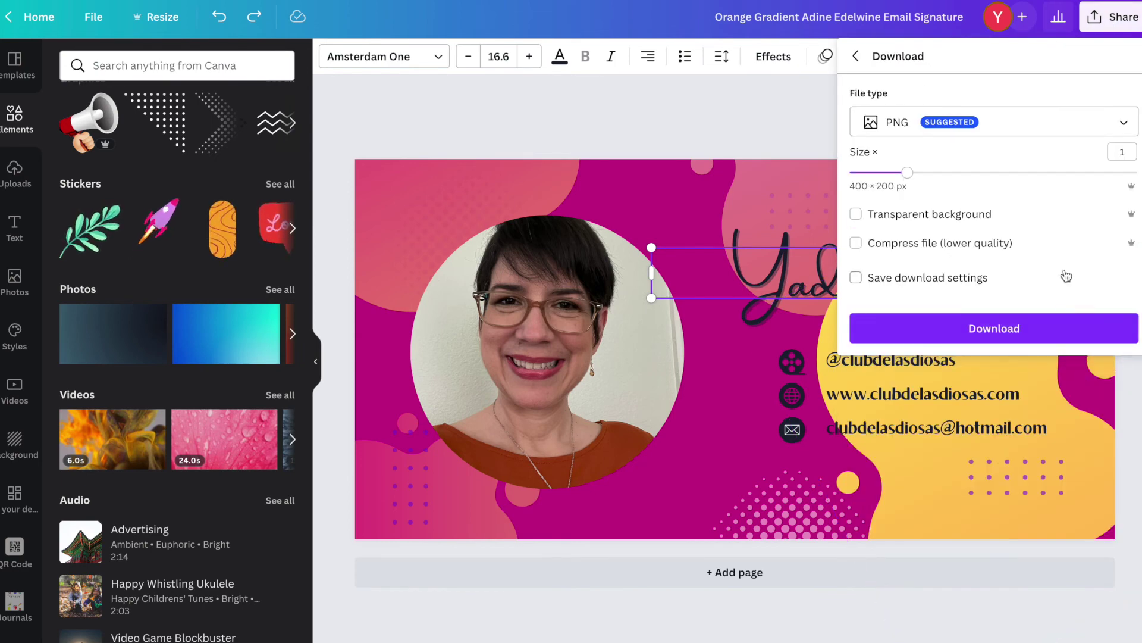
pyautogui.click(1123, 123)
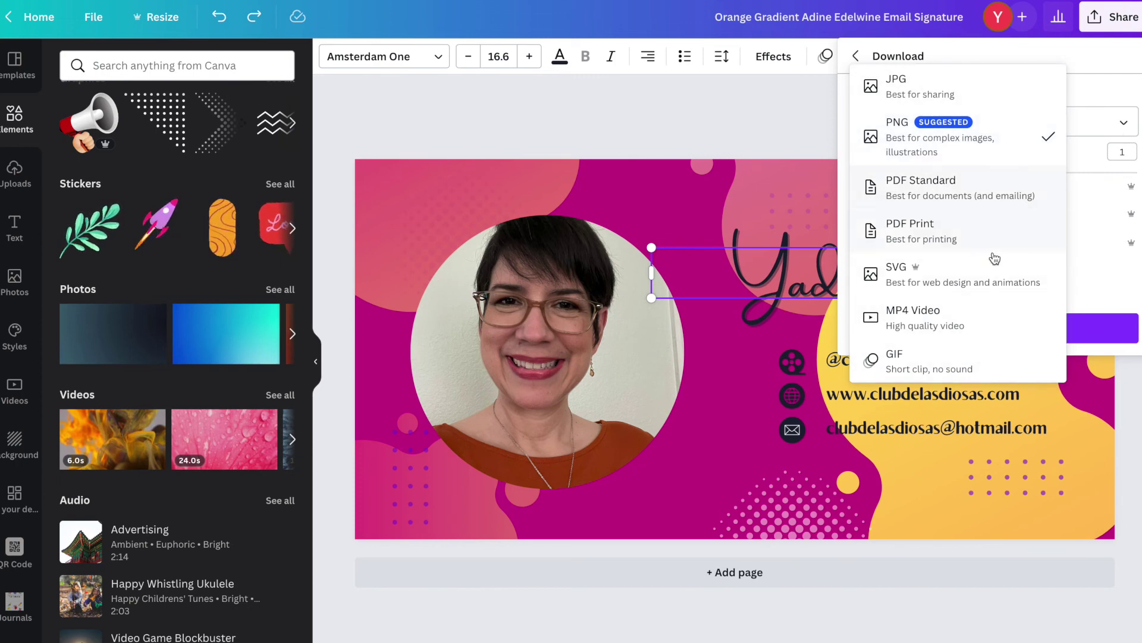
pyautogui.click(716, 115)
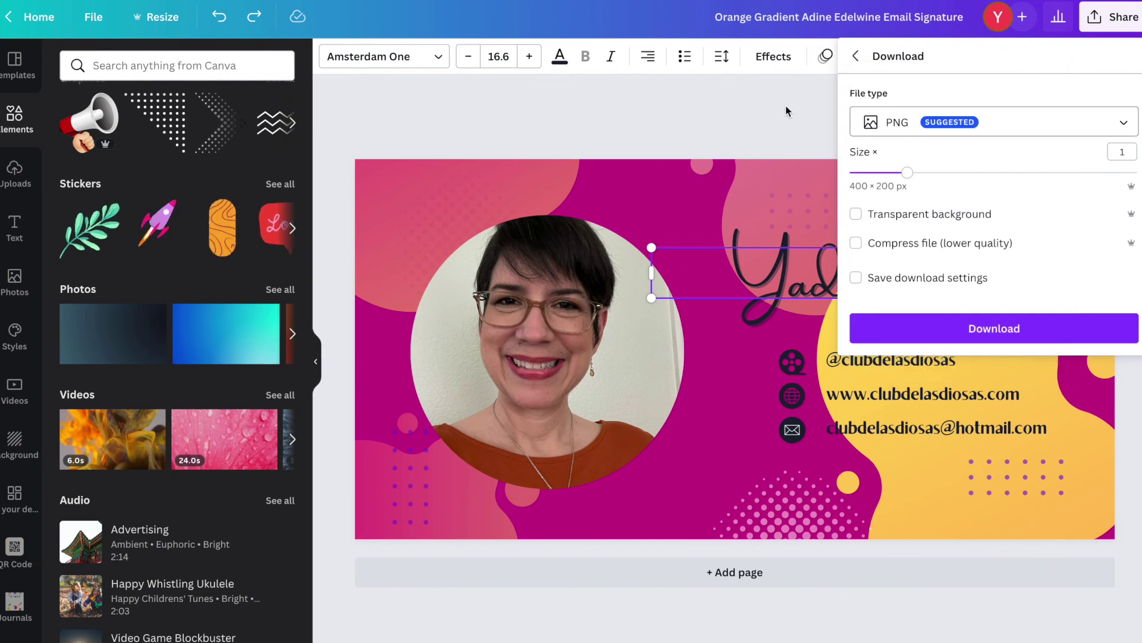
pyautogui.click(738, 116)
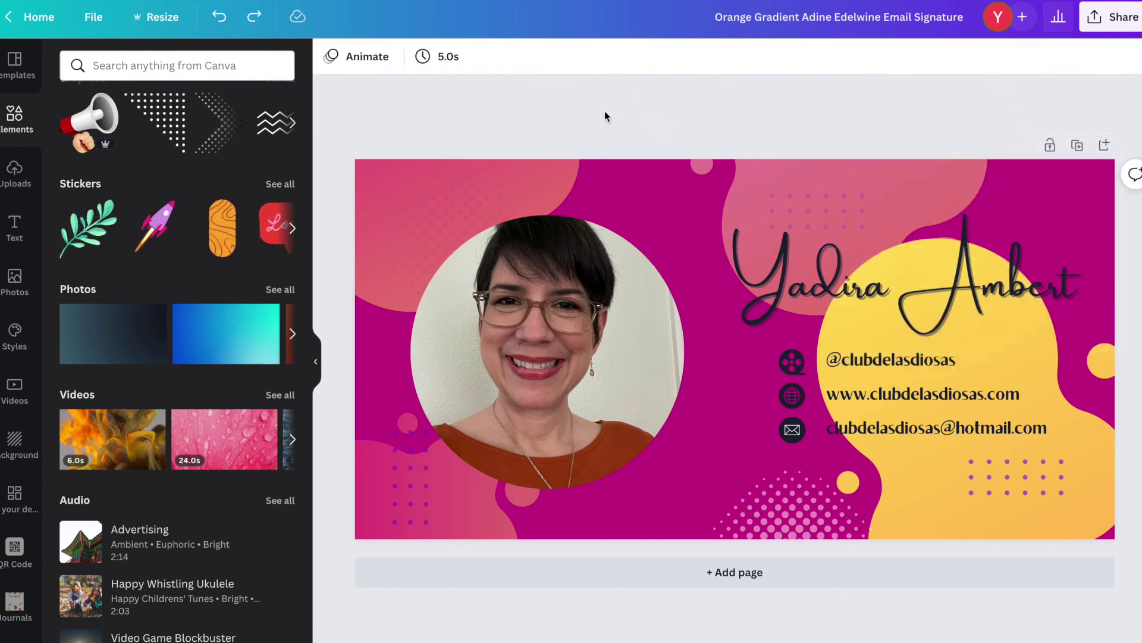